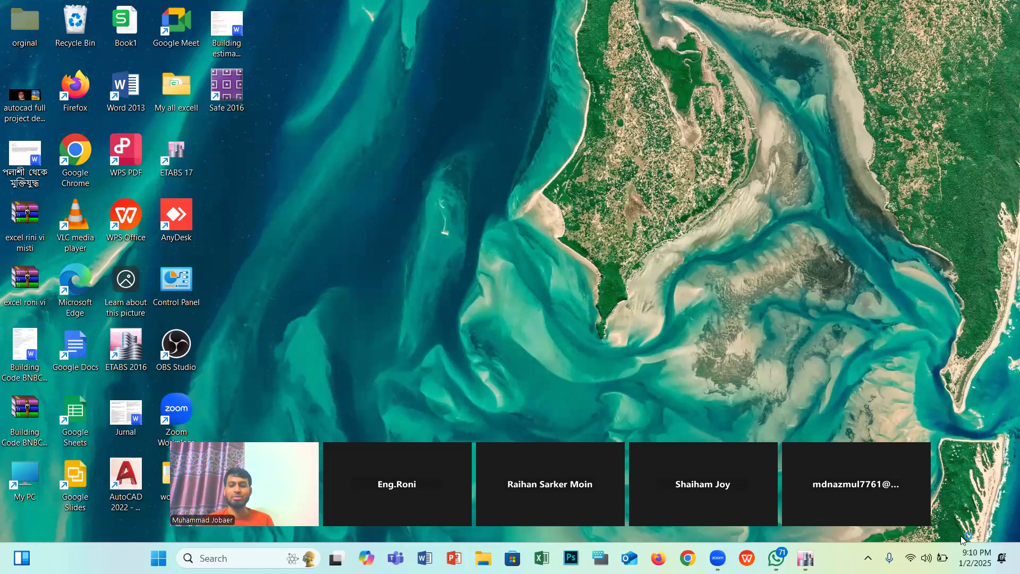
Step: Switch to ETABS and examine the Story2 plan view of the practice class etabs model from grid A to K
{"action": "left_click", "coordinate": [806, 559]}
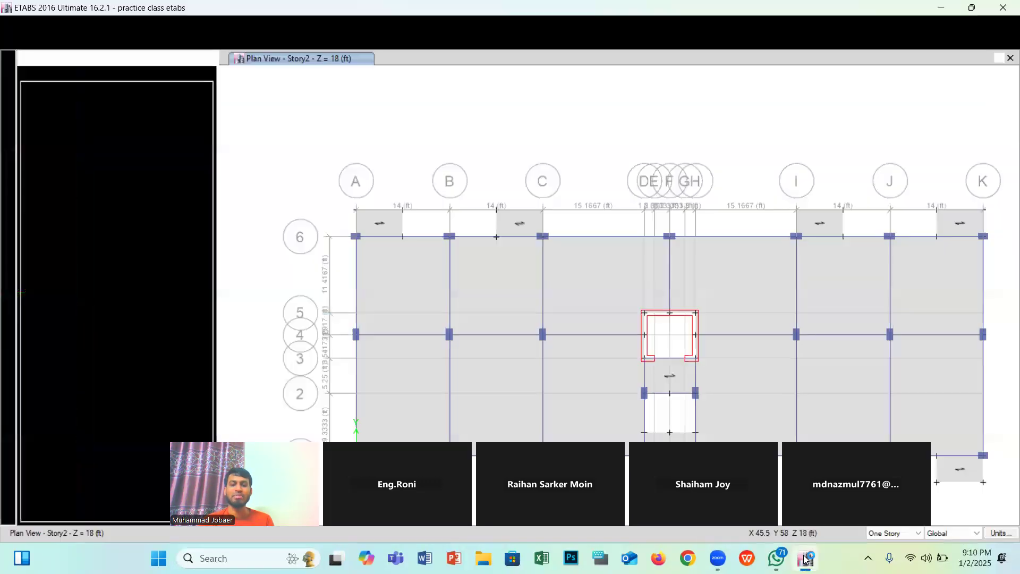
{"action": "scroll", "coordinate": [411, 252], "scroll_direction": "down", "scroll_amount": 6}
{"action": "scroll", "coordinate": [437, 286], "scroll_direction": "up", "scroll_amount": 3}
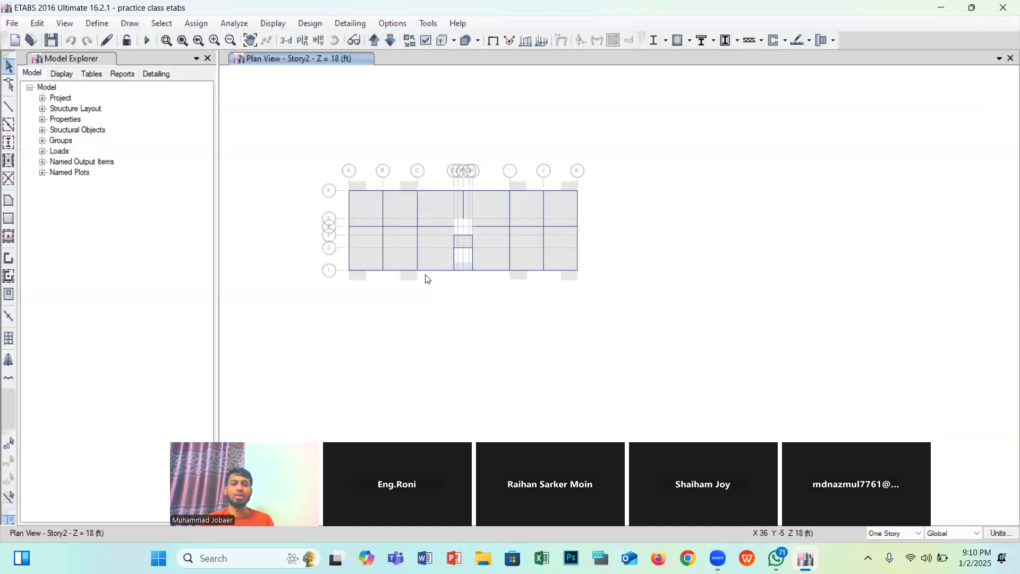
{"action": "scroll", "coordinate": [344, 191], "scroll_direction": "up", "scroll_amount": 1}
{"action": "scroll", "coordinate": [345, 190], "scroll_direction": "up", "scroll_amount": 3}
{"action": "scroll", "coordinate": [348, 193], "scroll_direction": "down", "scroll_amount": 2}
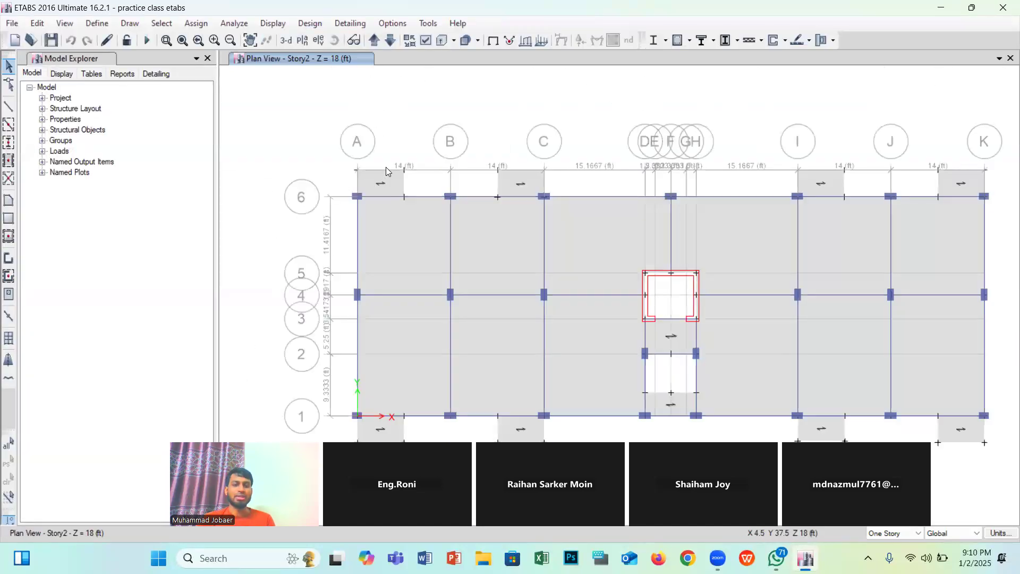
{"action": "scroll", "coordinate": [386, 166], "scroll_direction": "down", "scroll_amount": 2}
{"action": "scroll", "coordinate": [374, 175], "scroll_direction": "up", "scroll_amount": 2}
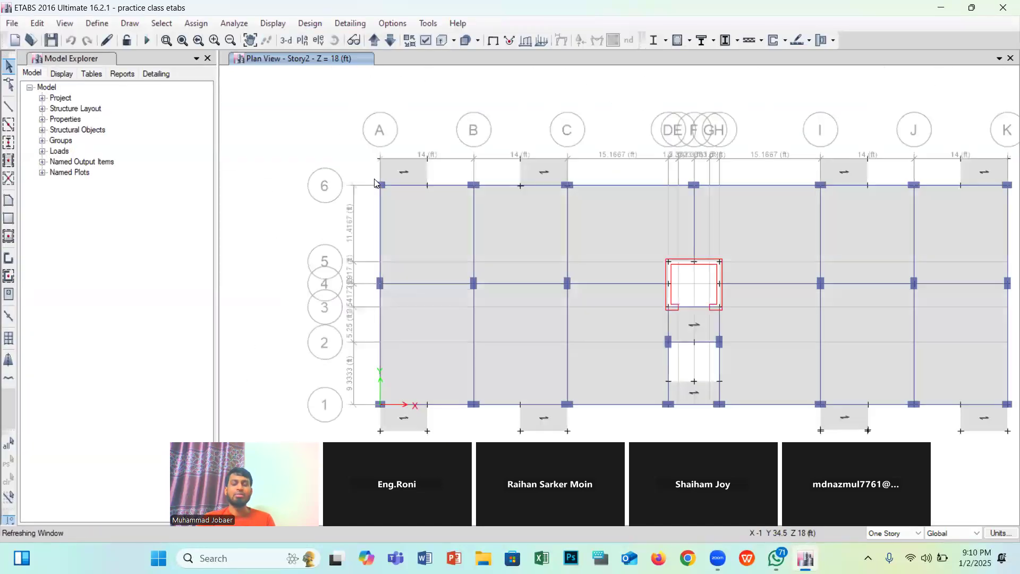
{"action": "scroll", "coordinate": [379, 190], "scroll_direction": "down", "scroll_amount": 2}
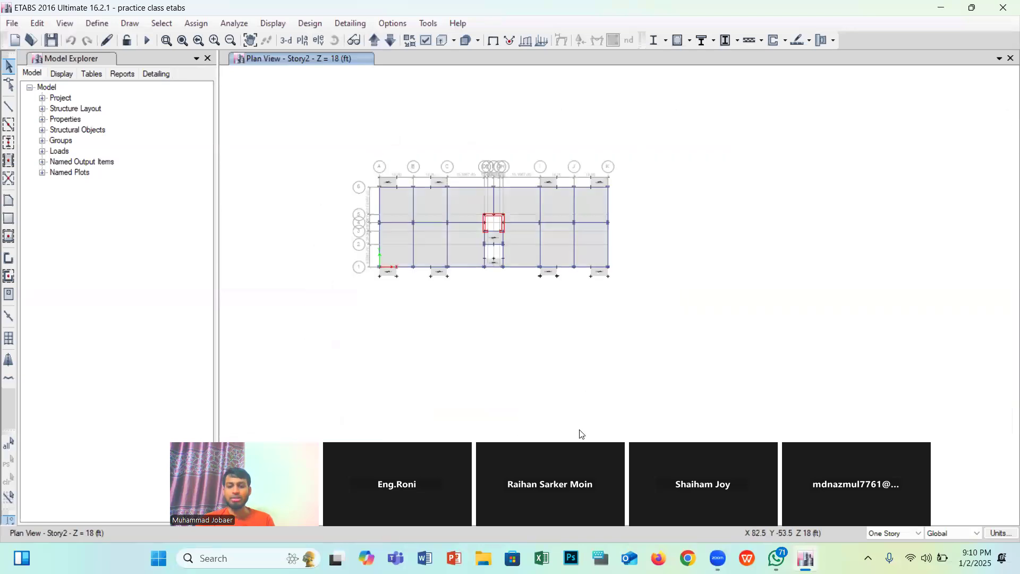
{"action": "scroll", "coordinate": [496, 247], "scroll_direction": "down", "scroll_amount": 2}
{"action": "scroll", "coordinate": [449, 266], "scroll_direction": "up", "scroll_amount": 2}
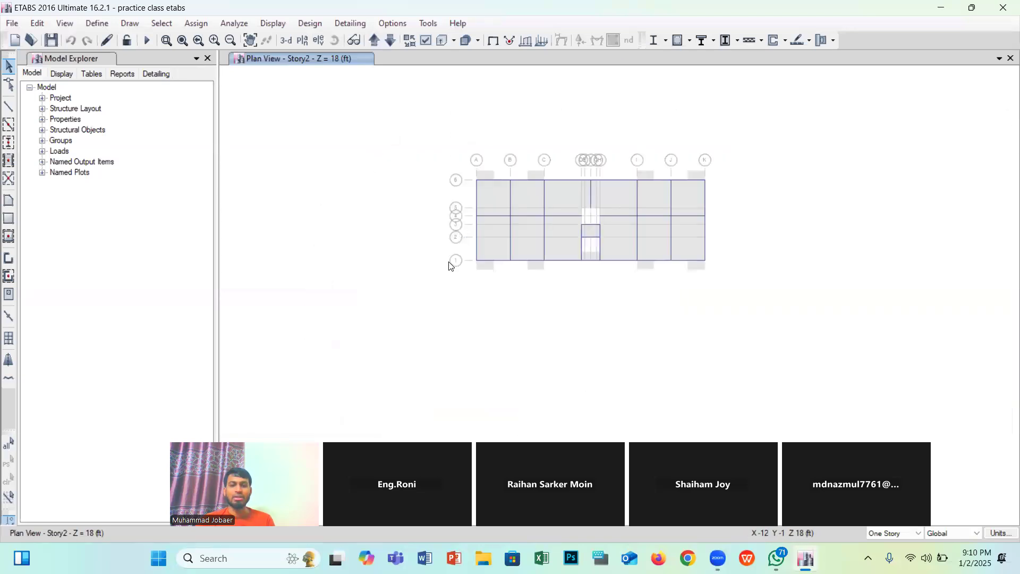
{"action": "scroll", "coordinate": [448, 266], "scroll_direction": "up", "scroll_amount": 3}
{"action": "scroll", "coordinate": [598, 228], "scroll_direction": "down", "scroll_amount": 2}
{"action": "scroll", "coordinate": [691, 160], "scroll_direction": "up", "scroll_amount": 2}
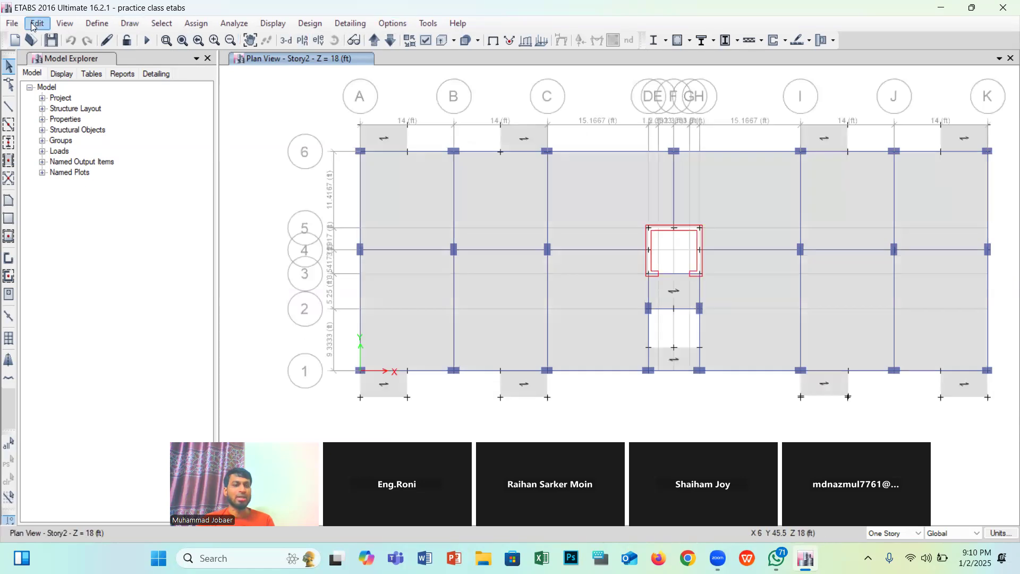
Step: Save the practice class etabs model
{"action": "left_click", "coordinate": [11, 24]}
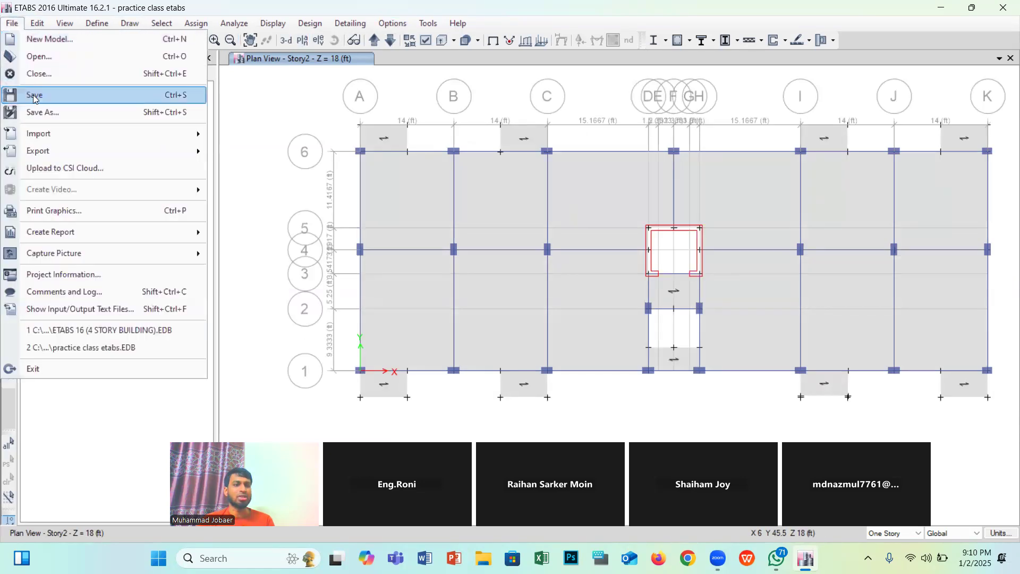
{"action": "left_click", "coordinate": [34, 96]}
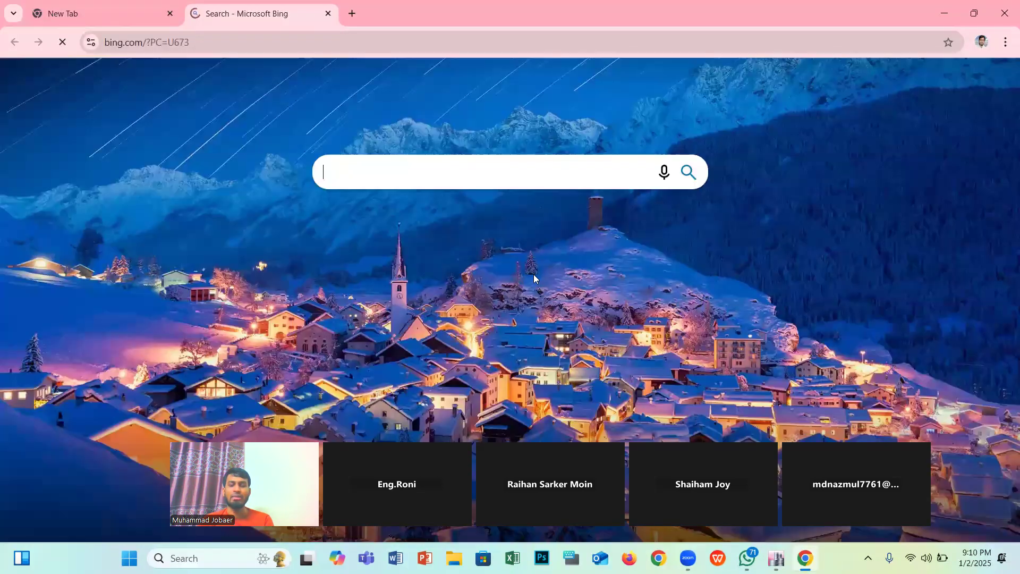
Step: Close the Bing tab, open YouTube and search for "sopno kutir"
{"action": "left_click", "coordinate": [327, 14]}
{"action": "left_click", "coordinate": [508, 341]}
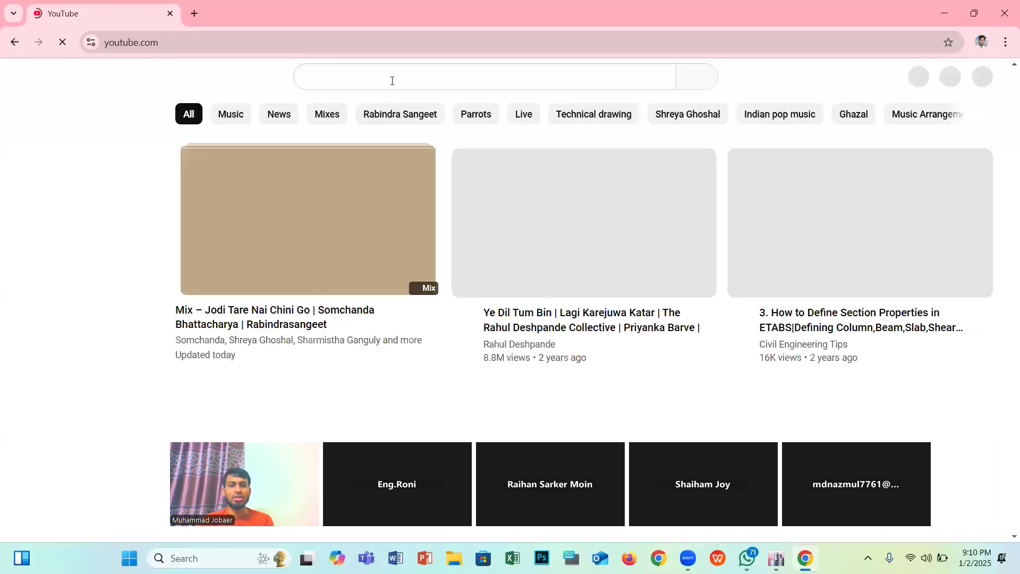
{"action": "left_click", "coordinate": [392, 81]}
{"action": "type", "text": "s"}
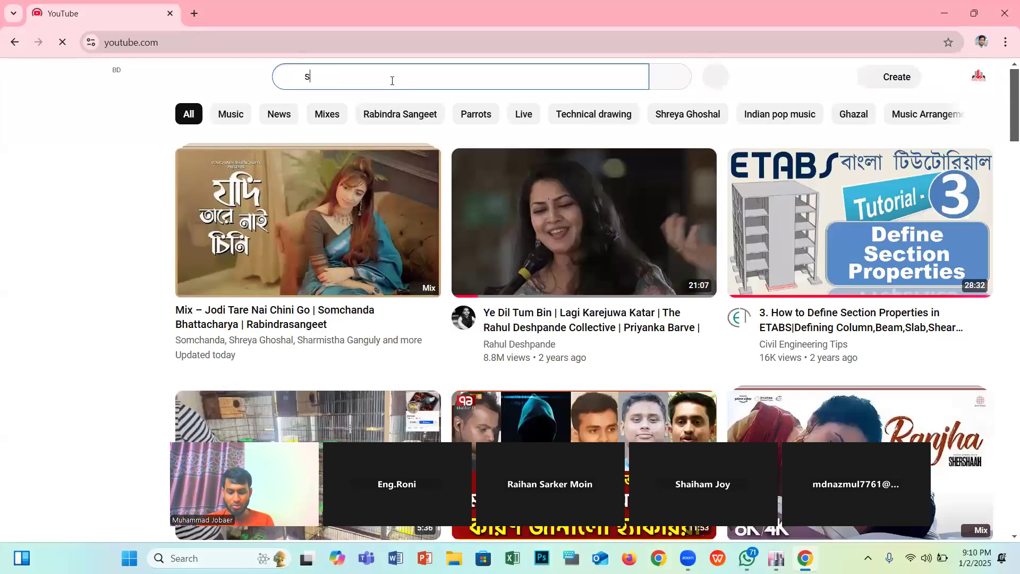
{"action": "type", "text": "opno ku"}
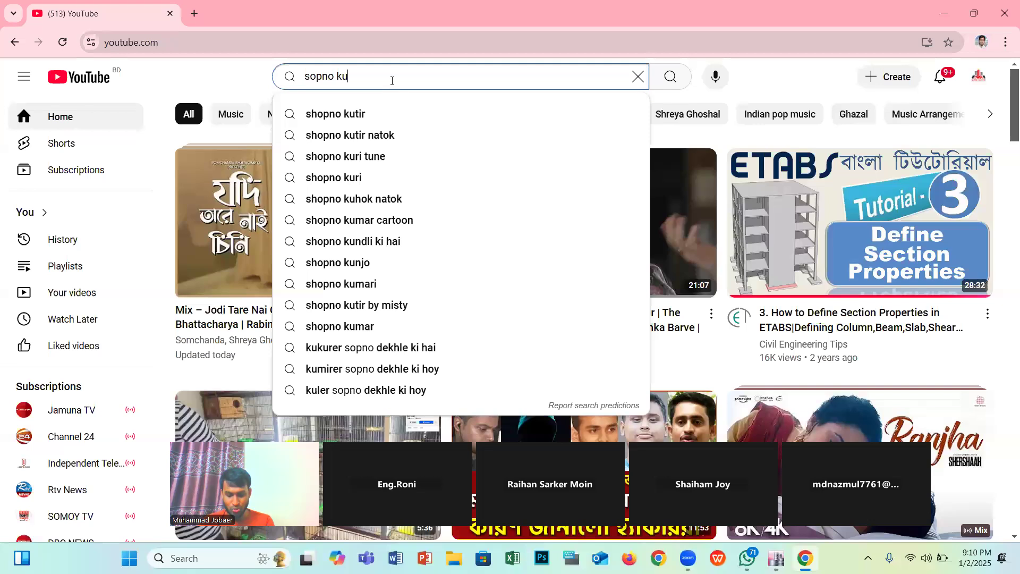
{"action": "type", "text": "tir"}
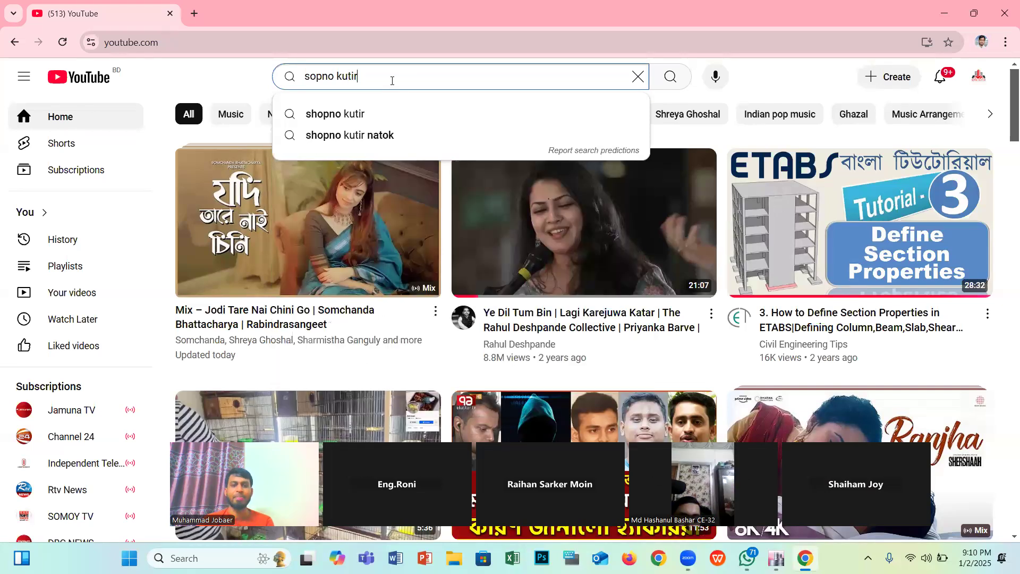
{"action": "key", "text": "Return"}
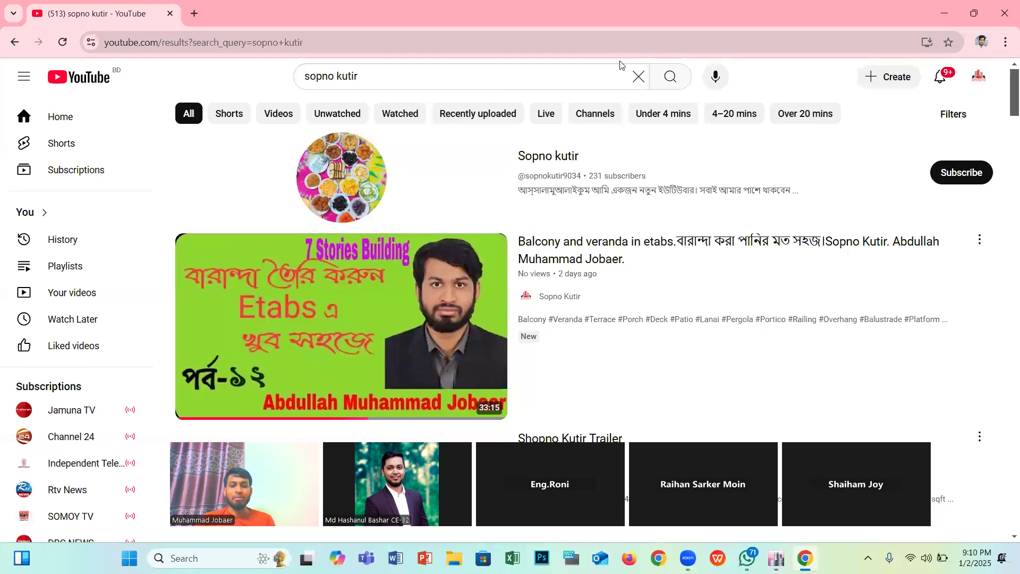
Step: Open the channel's own content in YouTube Studio and show its playlists
{"action": "scroll", "coordinate": [615, 267], "scroll_direction": "down", "scroll_amount": 1}
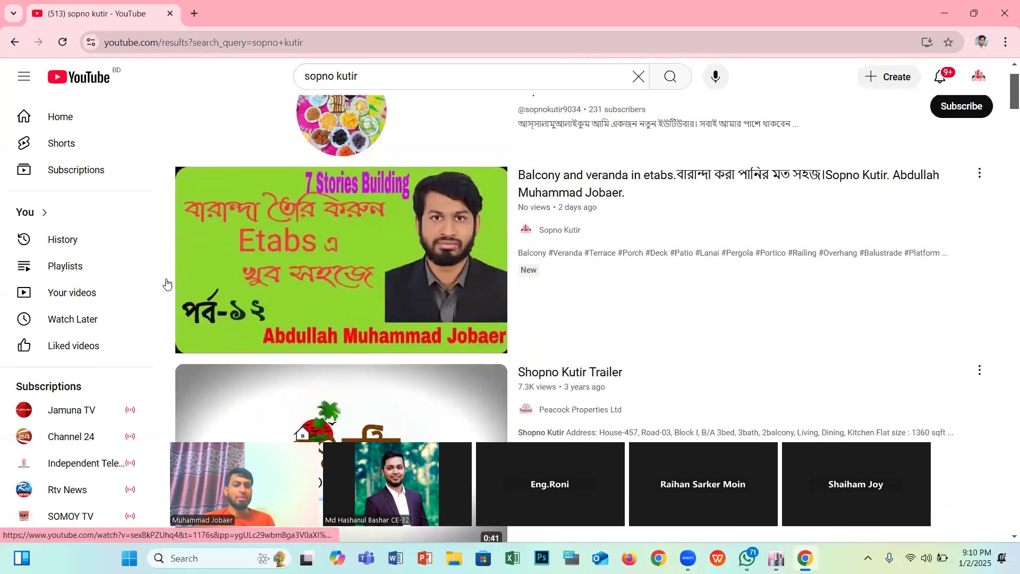
{"action": "left_click", "coordinate": [58, 304]}
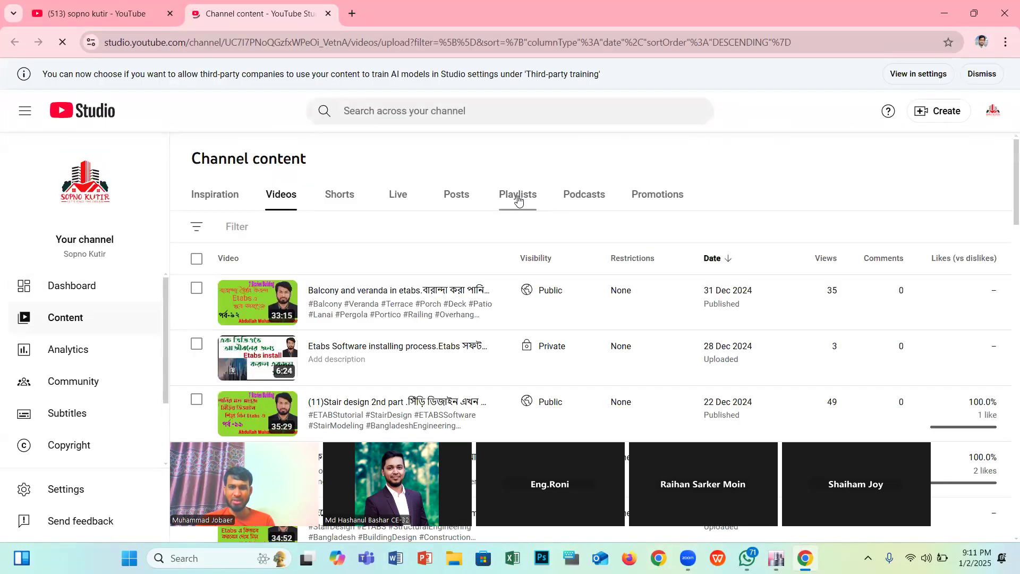
{"action": "left_click", "coordinate": [518, 199]}
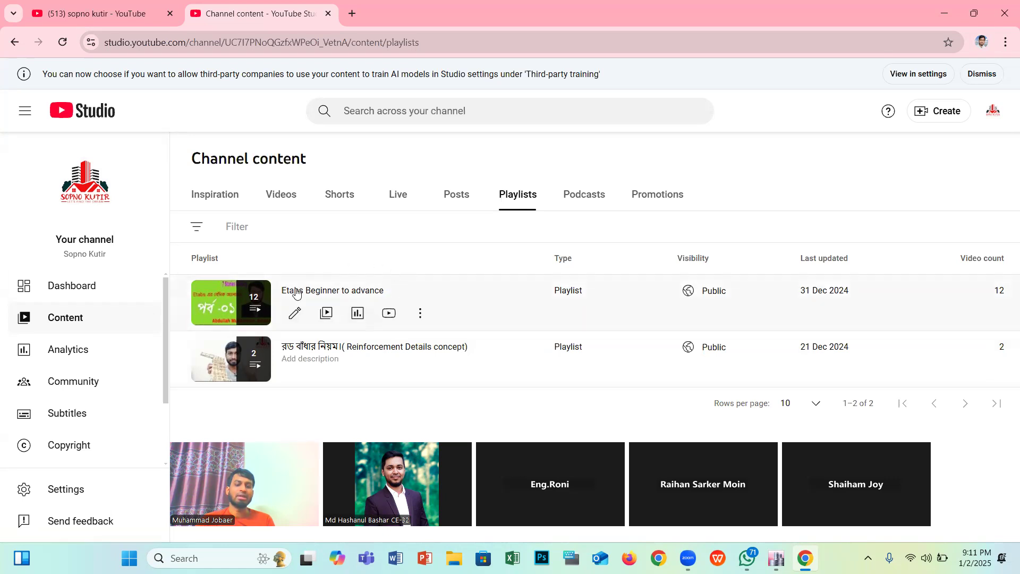
Step: Return to the channel's video list, look through the uploads, and postpone the Windows restart
{"action": "left_click", "coordinate": [282, 199]}
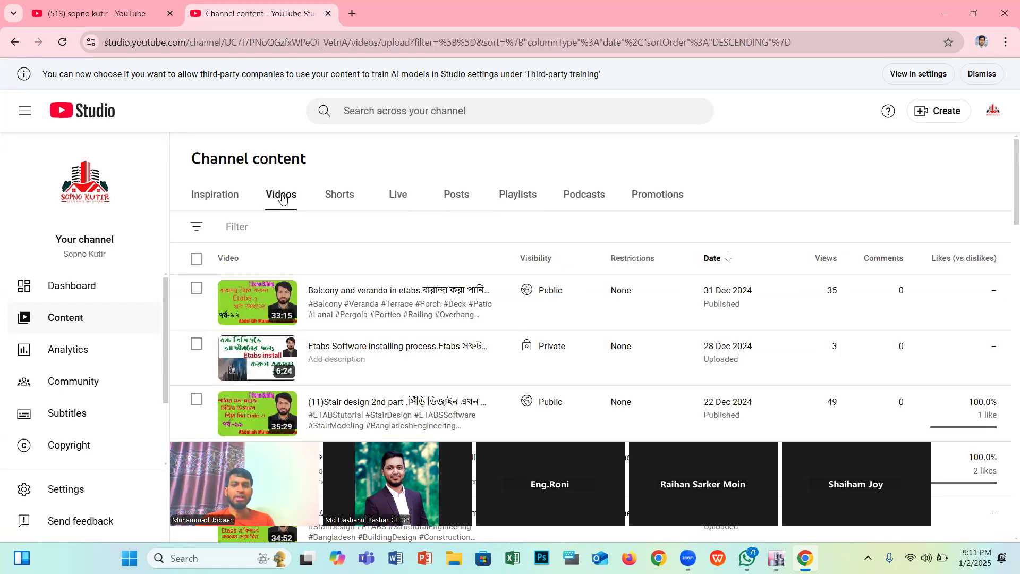
{"action": "scroll", "coordinate": [371, 276], "scroll_direction": "down", "scroll_amount": 1}
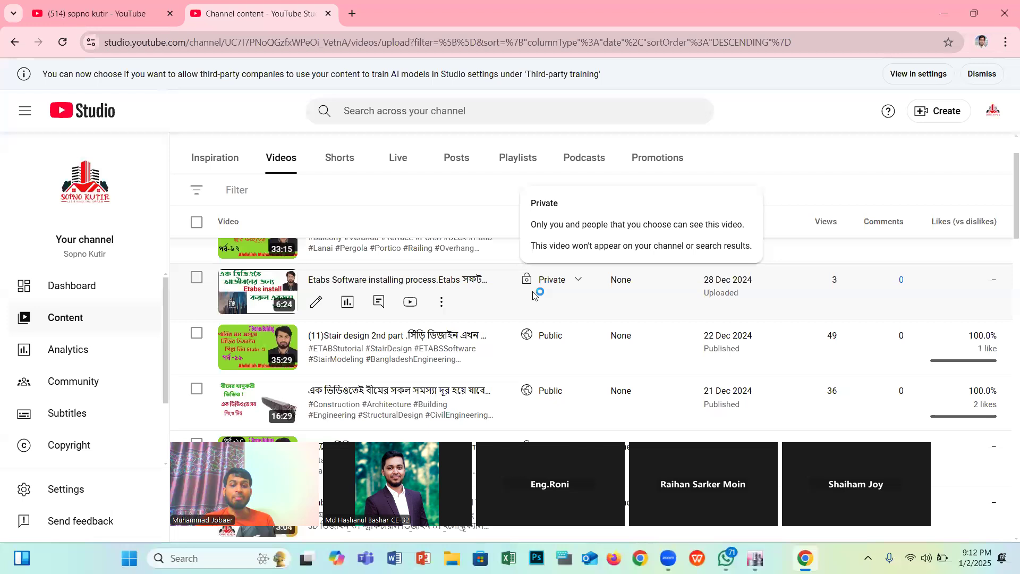
{"action": "scroll", "coordinate": [386, 283], "scroll_direction": "up", "scroll_amount": 1}
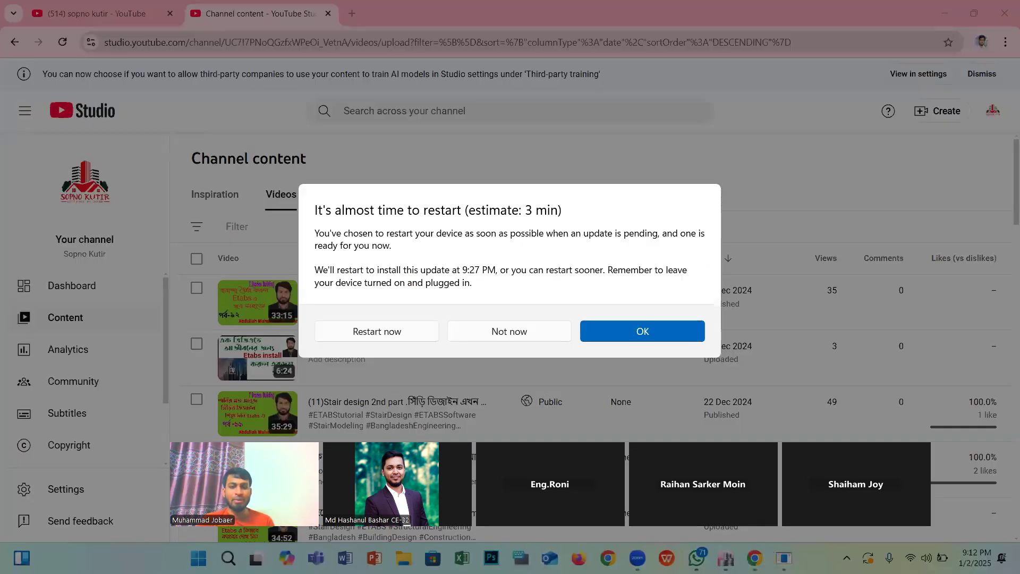
{"action": "left_click", "coordinate": [513, 334]}
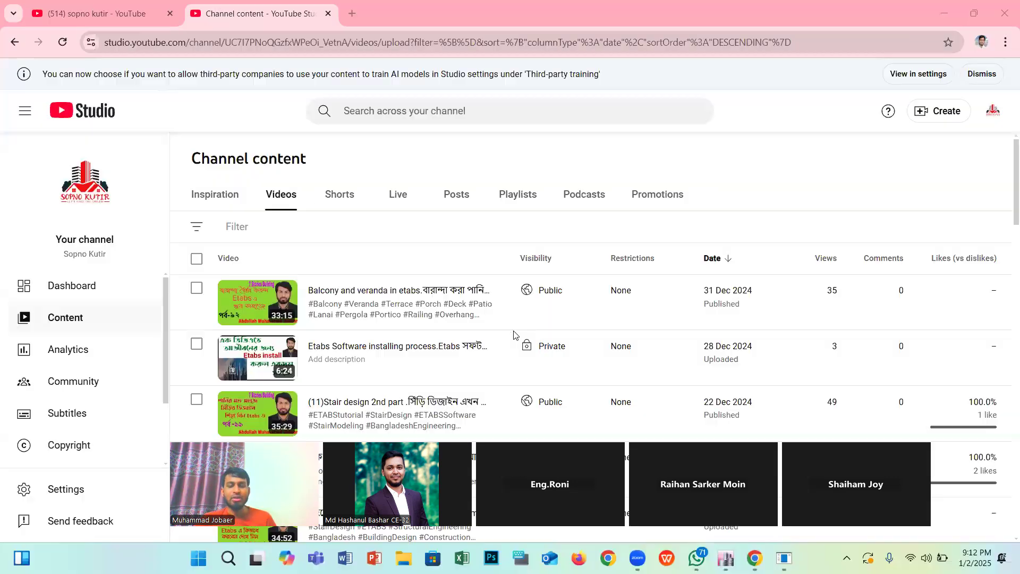
{"action": "scroll", "coordinate": [328, 321], "scroll_direction": "down", "scroll_amount": 1}
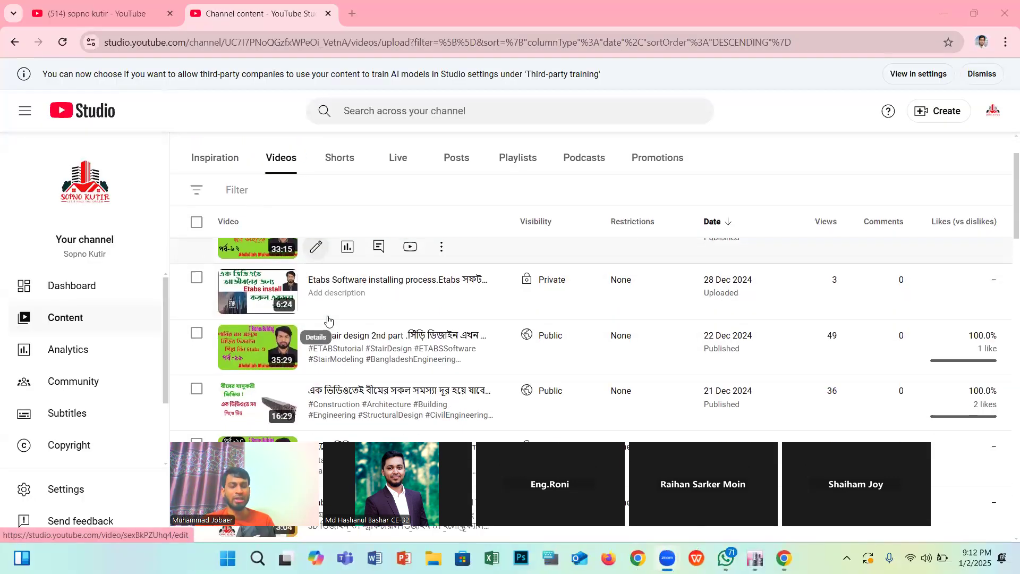
{"action": "scroll", "coordinate": [329, 321], "scroll_direction": "up", "scroll_amount": 2}
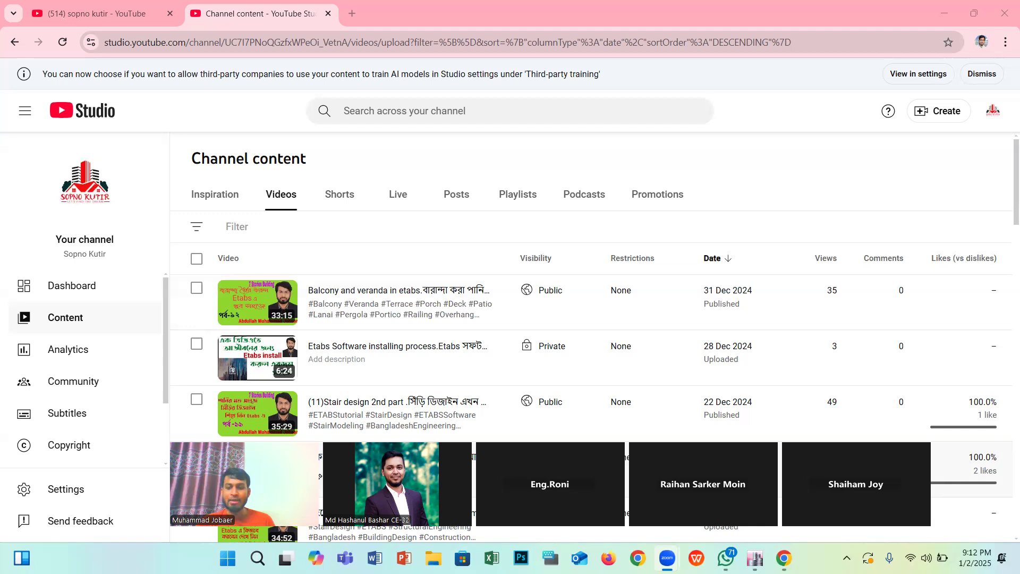
Step: Switch to WhatsApp, view the shared Sopno kutir page and playlist screenshots in the ETABS course group, and minimise it
{"action": "left_click", "coordinate": [726, 558]}
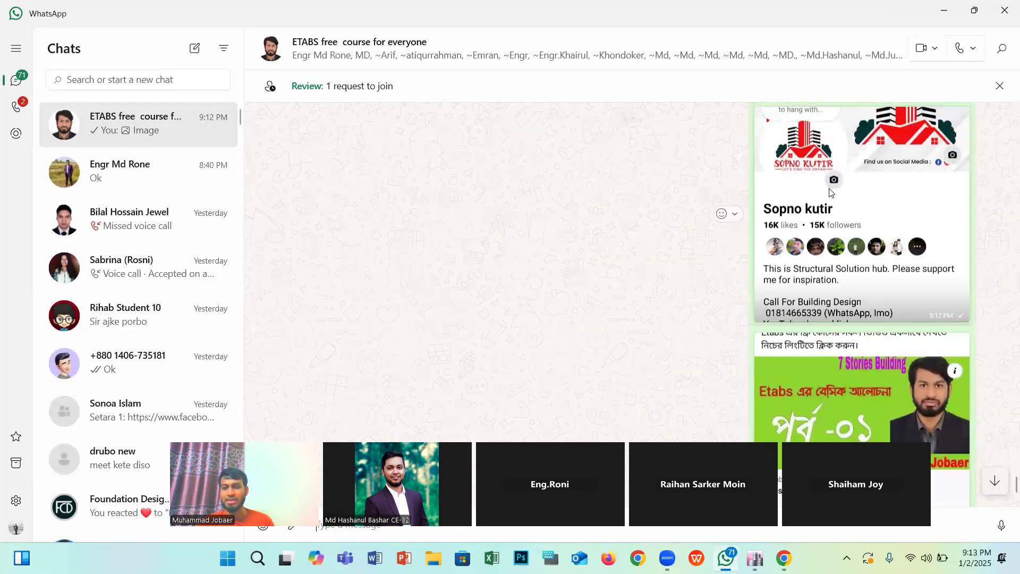
{"action": "scroll", "coordinate": [791, 207], "scroll_direction": "up", "scroll_amount": 1}
{"action": "left_click", "coordinate": [854, 232]}
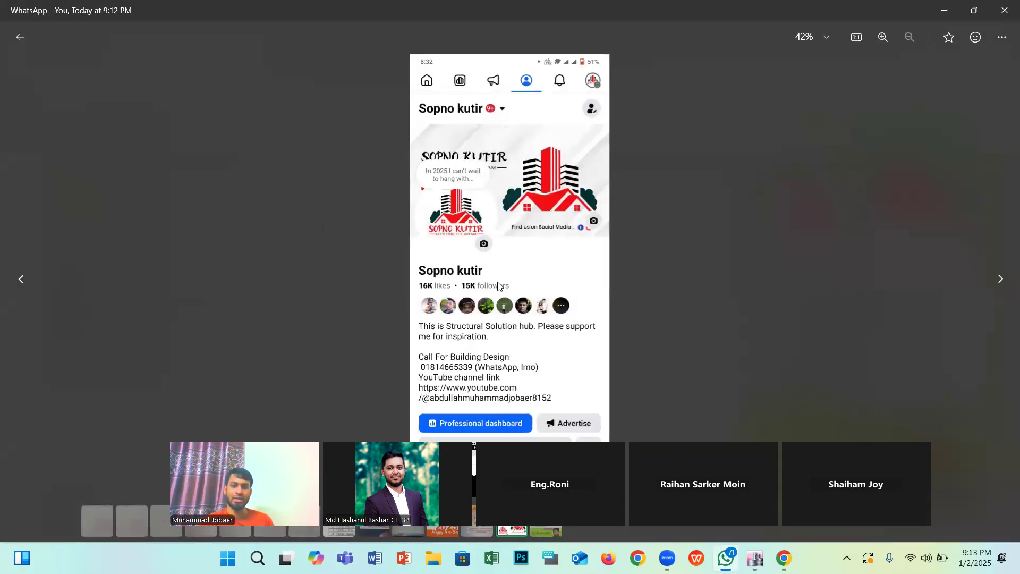
{"action": "left_click", "coordinate": [999, 282]}
{"action": "left_click", "coordinate": [998, 282]}
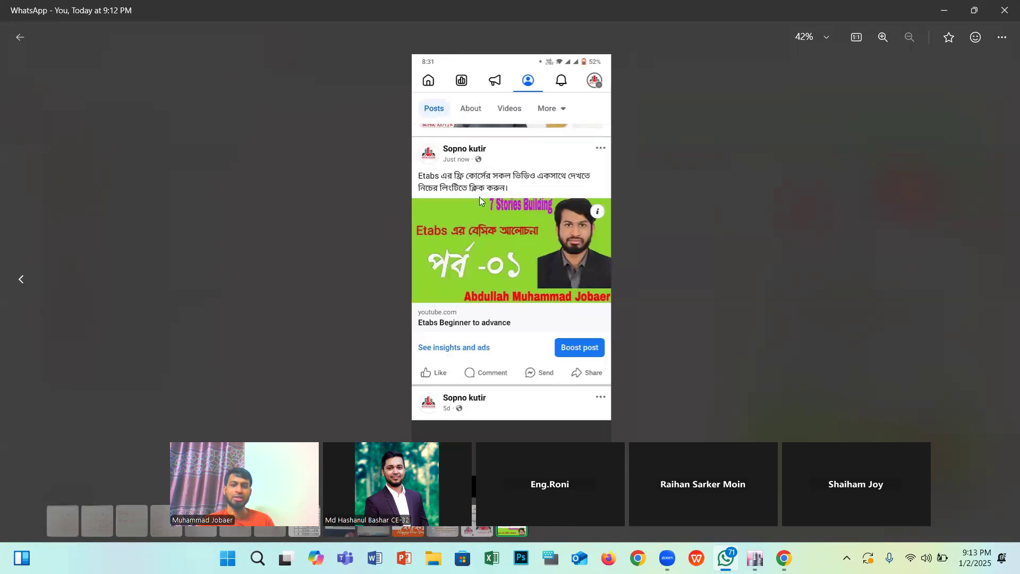
{"action": "left_click", "coordinate": [941, 12]}
{"action": "scroll", "coordinate": [641, 423], "scroll_direction": "down", "scroll_amount": 1}
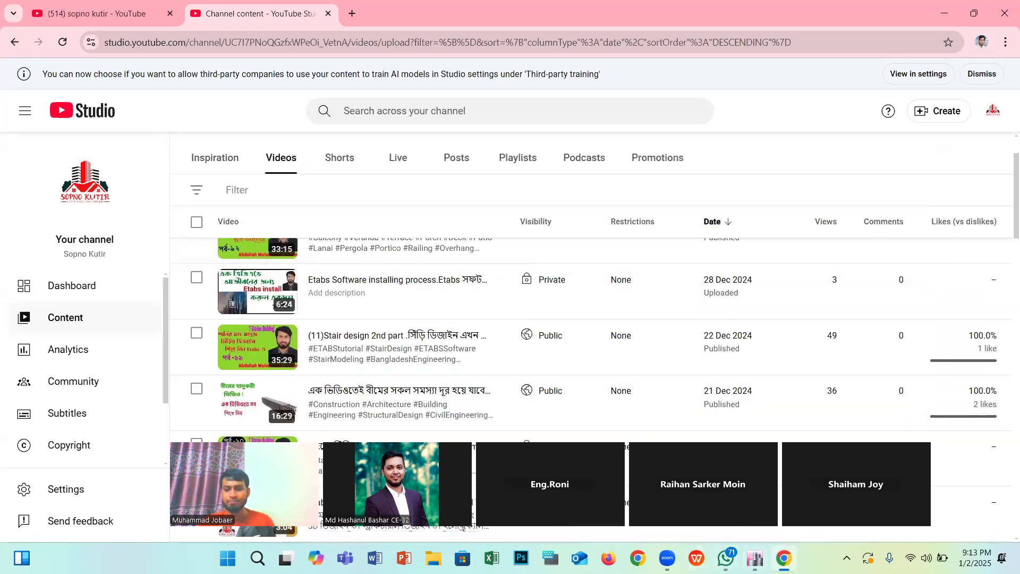
Step: Switch back to ETABS and save the practice class etabs model again
{"action": "left_click", "coordinate": [755, 558]}
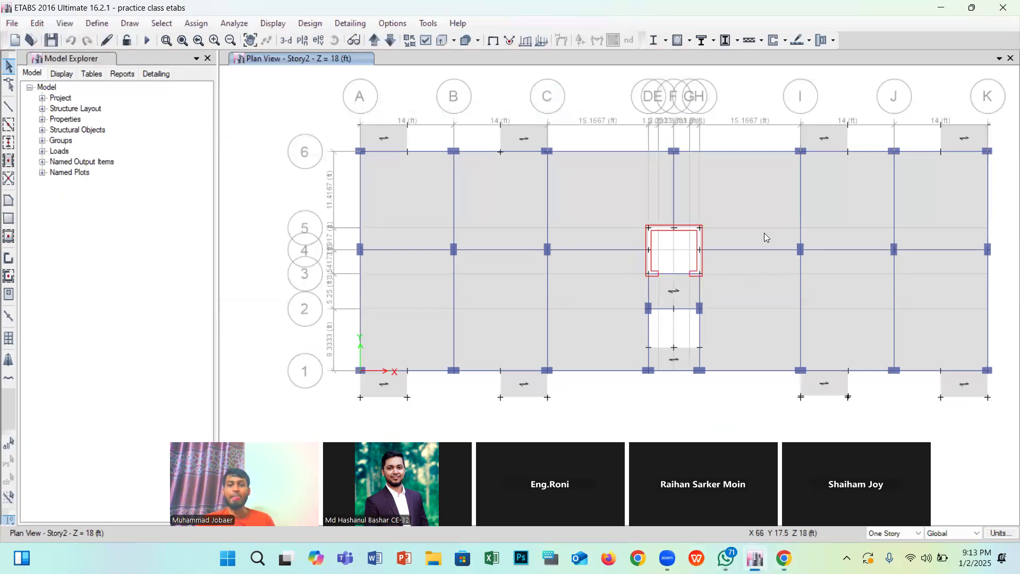
{"action": "left_click", "coordinate": [20, 27]}
{"action": "left_click", "coordinate": [59, 95]}
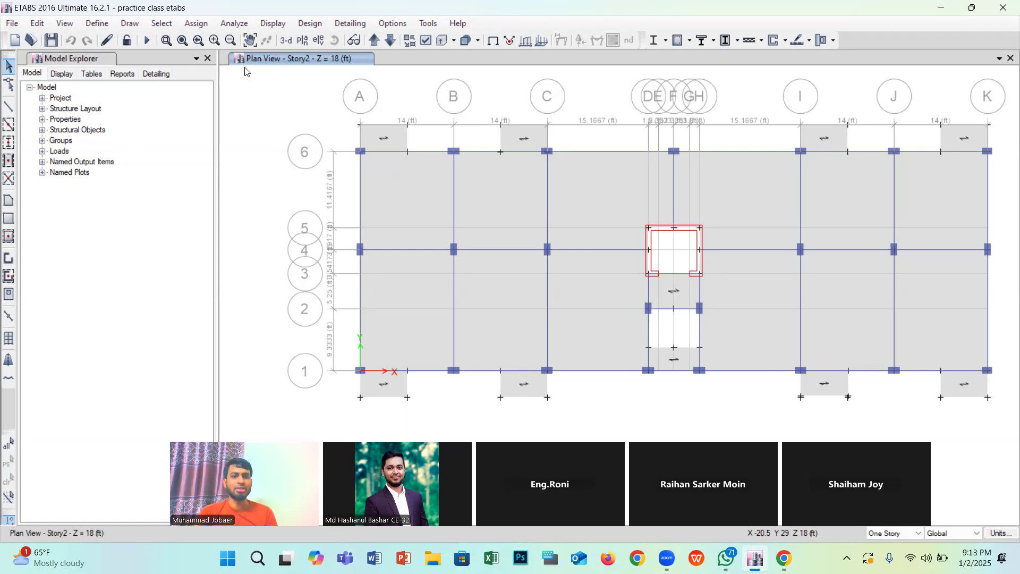
Step: Show the model in 3-D and examine the frame, slabs, lift core and stair
{"action": "left_click", "coordinate": [286, 41]}
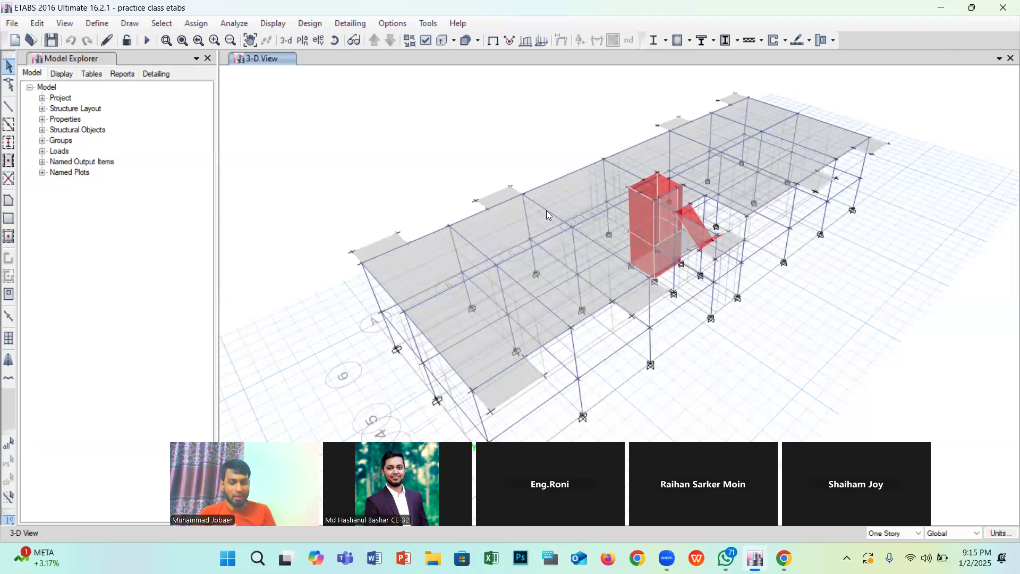
{"action": "scroll", "coordinate": [570, 200], "scroll_direction": "down", "scroll_amount": 5}
{"action": "scroll", "coordinate": [569, 201], "scroll_direction": "up", "scroll_amount": 5}
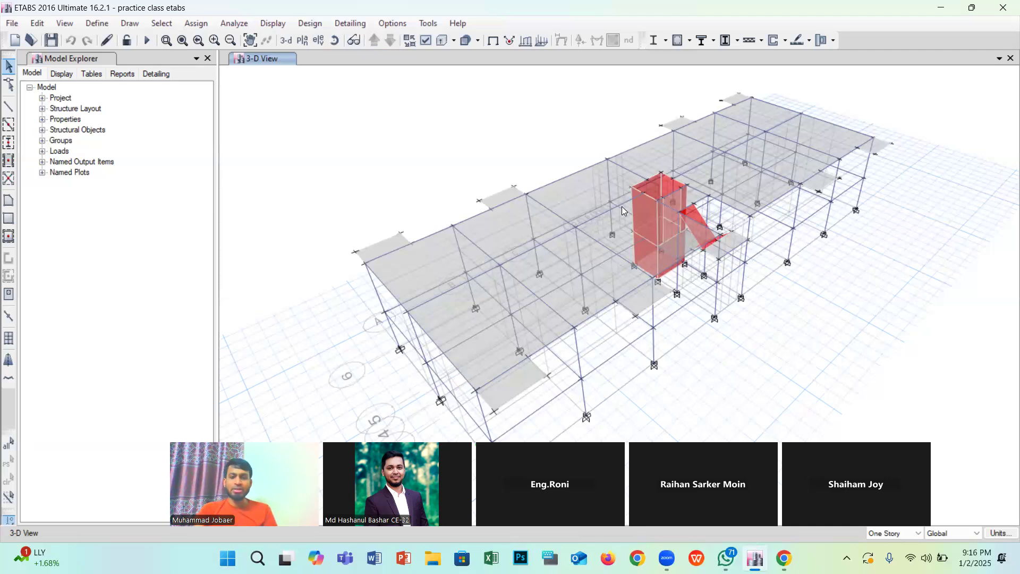
{"action": "scroll", "coordinate": [620, 205], "scroll_direction": "down", "scroll_amount": 3}
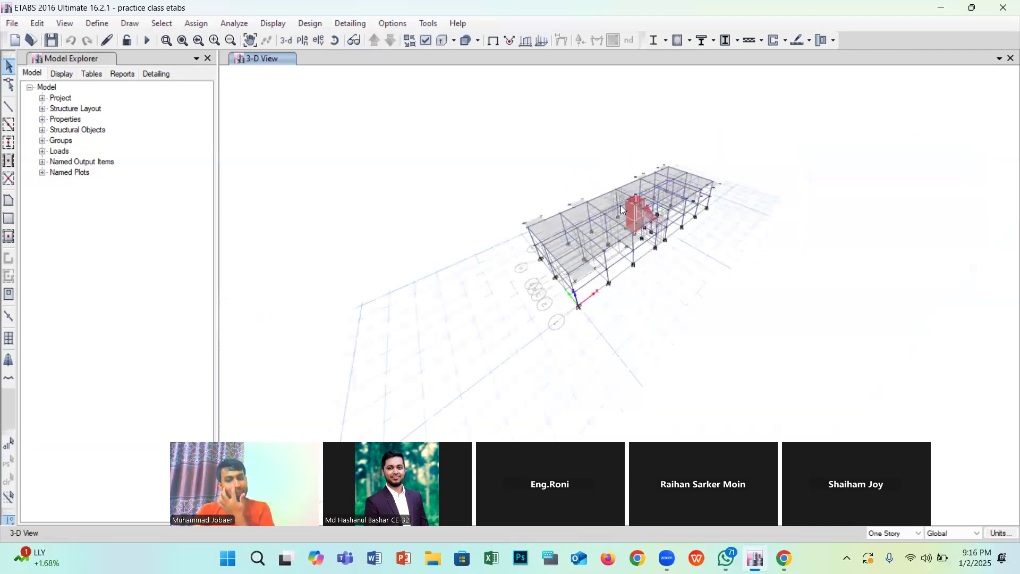
{"action": "scroll", "coordinate": [620, 205], "scroll_direction": "up", "scroll_amount": 3}
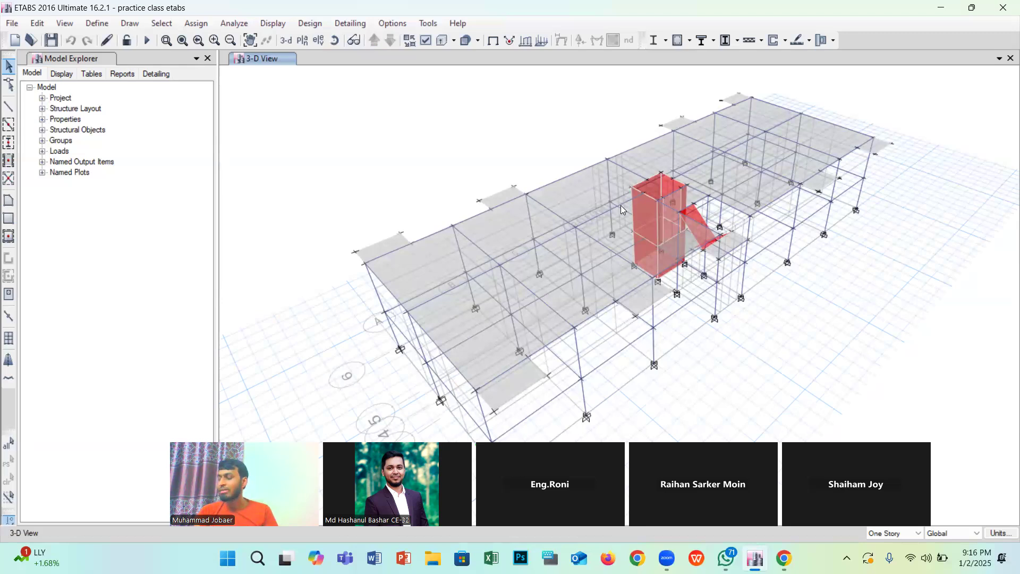
{"action": "scroll", "coordinate": [620, 205], "scroll_direction": "down", "scroll_amount": 3}
{"action": "scroll", "coordinate": [621, 205], "scroll_direction": "up", "scroll_amount": 3}
{"action": "scroll", "coordinate": [621, 205], "scroll_direction": "down", "scroll_amount": 3}
{"action": "scroll", "coordinate": [620, 205], "scroll_direction": "up", "scroll_amount": 3}
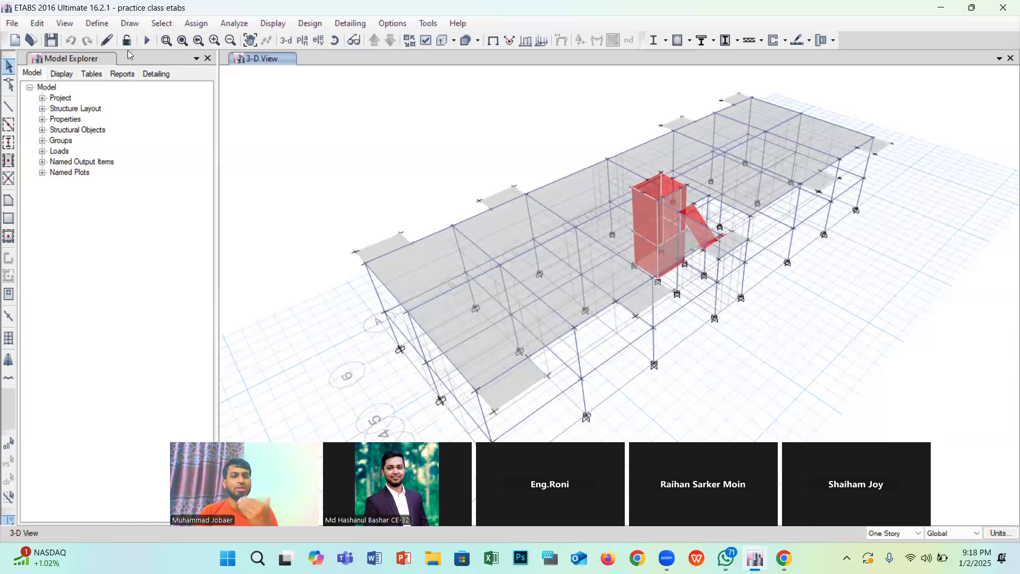
{"action": "left_click", "coordinate": [97, 24]}
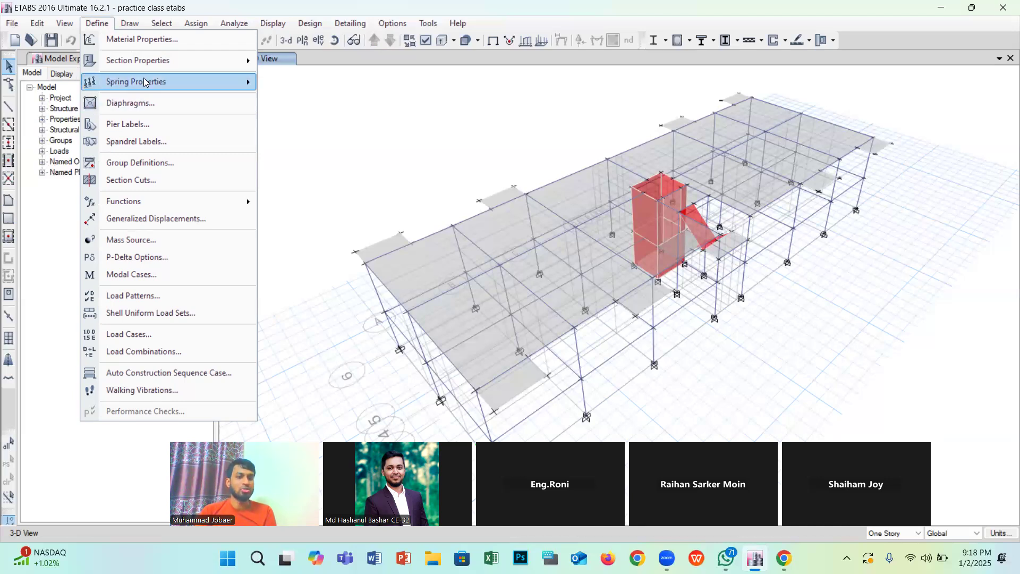
{"action": "mouse_move", "coordinate": [149, 59]}
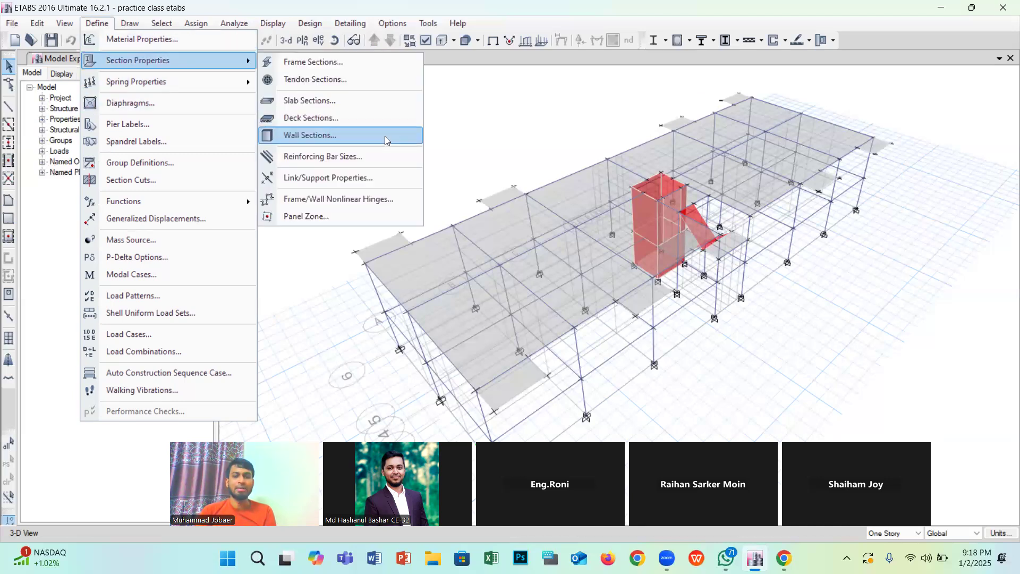
{"action": "left_click", "coordinate": [461, 132]}
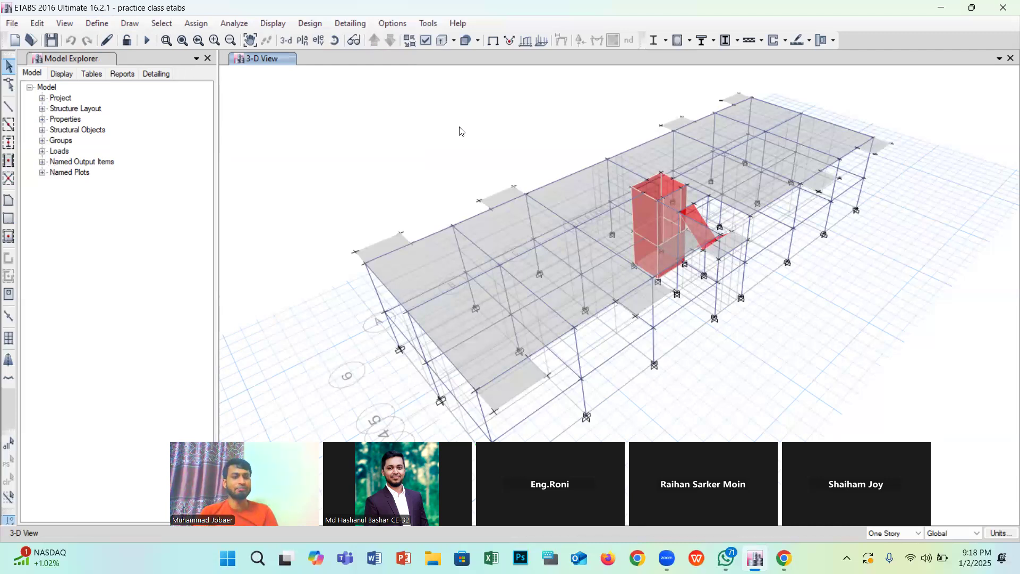
Step: Open the slab section definitions and start a new property as a copy of SLAB 6 INCH
{"action": "left_click", "coordinate": [92, 25]}
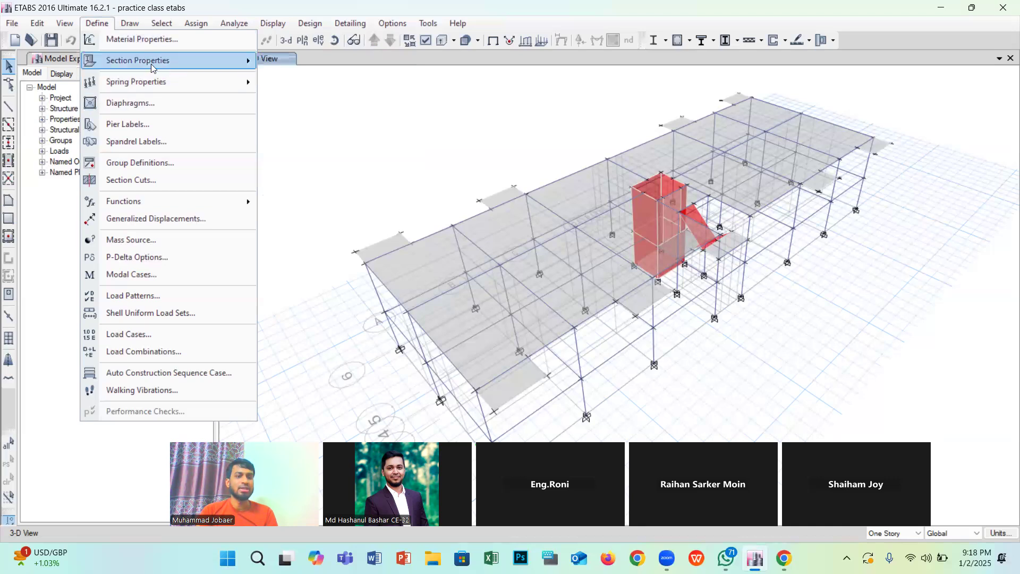
{"action": "mouse_move", "coordinate": [154, 64]}
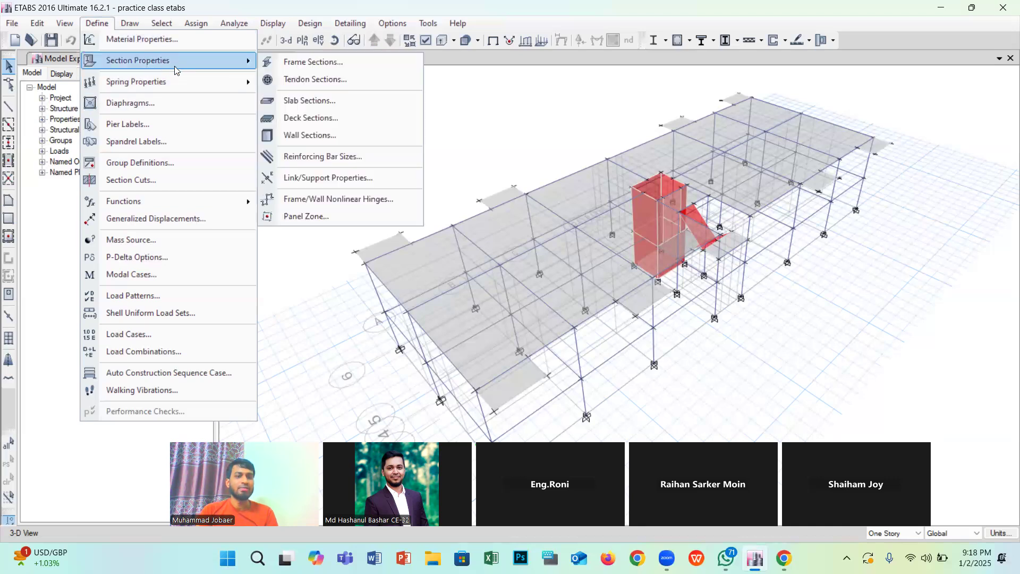
{"action": "left_click", "coordinate": [316, 104]}
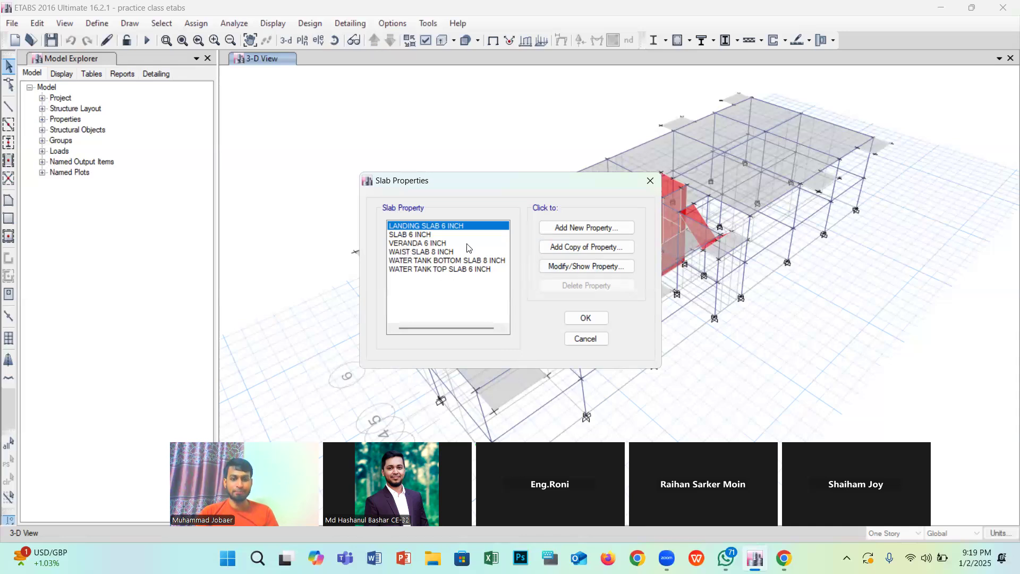
{"action": "left_click", "coordinate": [399, 235]}
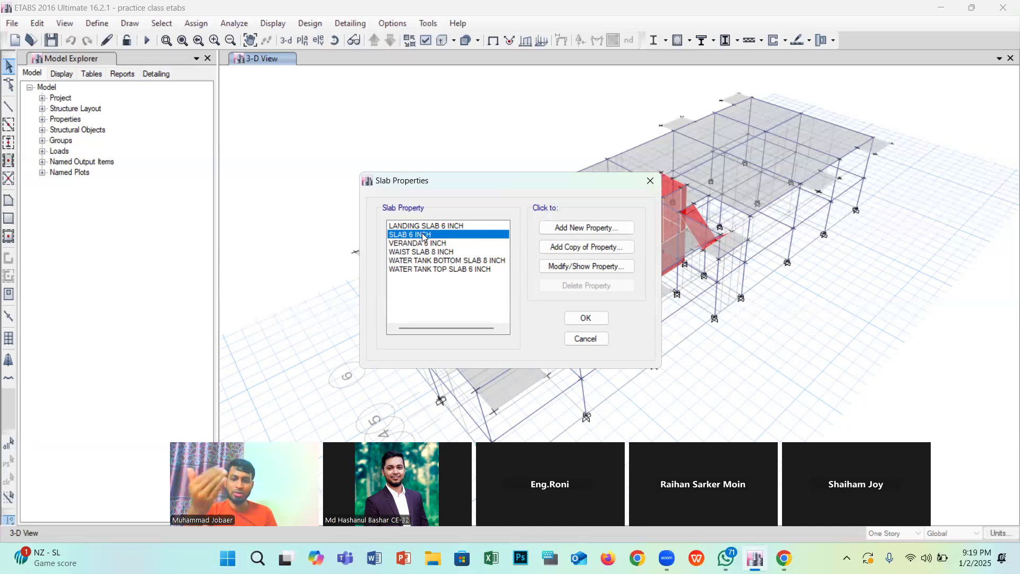
{"action": "left_click", "coordinate": [576, 246]}
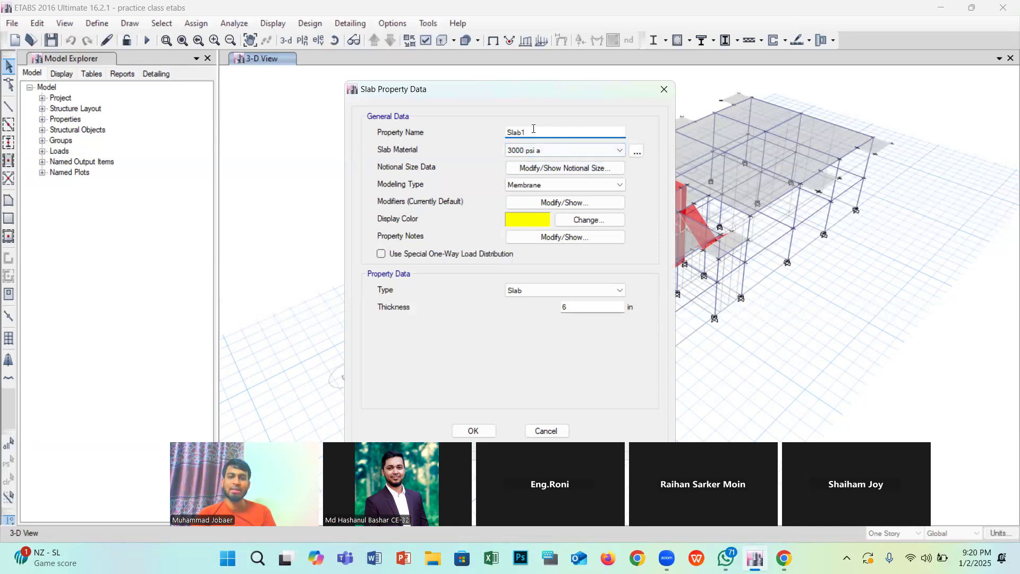
Step: Name the copied slab property SLABS EXTRA
{"action": "key", "text": "BackSpace"}
{"action": "key", "text": "BackSpace"}
{"action": "key", "text": "BackSpace"}
{"action": "key", "text": "BackSpace"}
{"action": "key", "text": "BackSpace"}
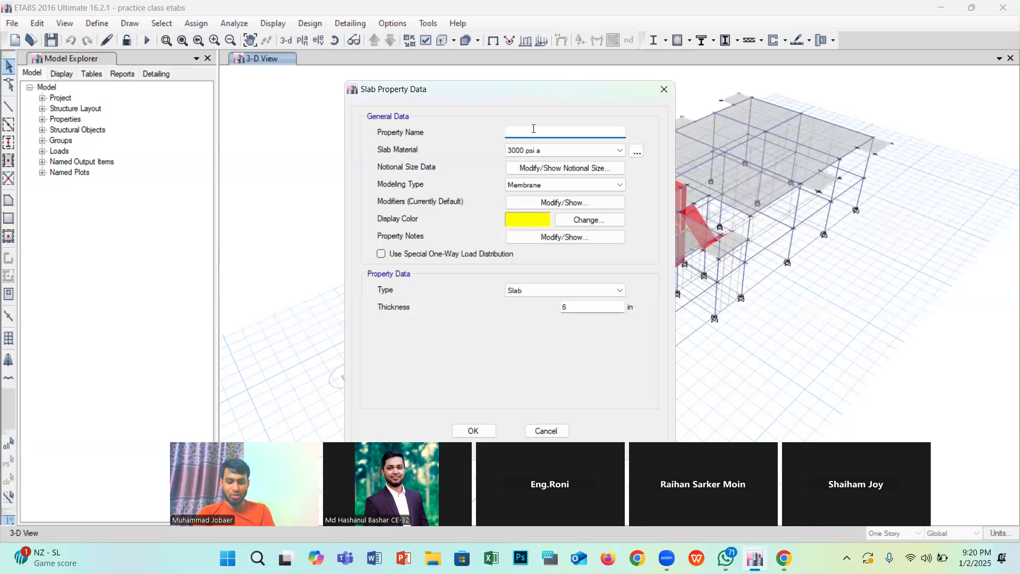
{"action": "type", "text": "SLABS"}
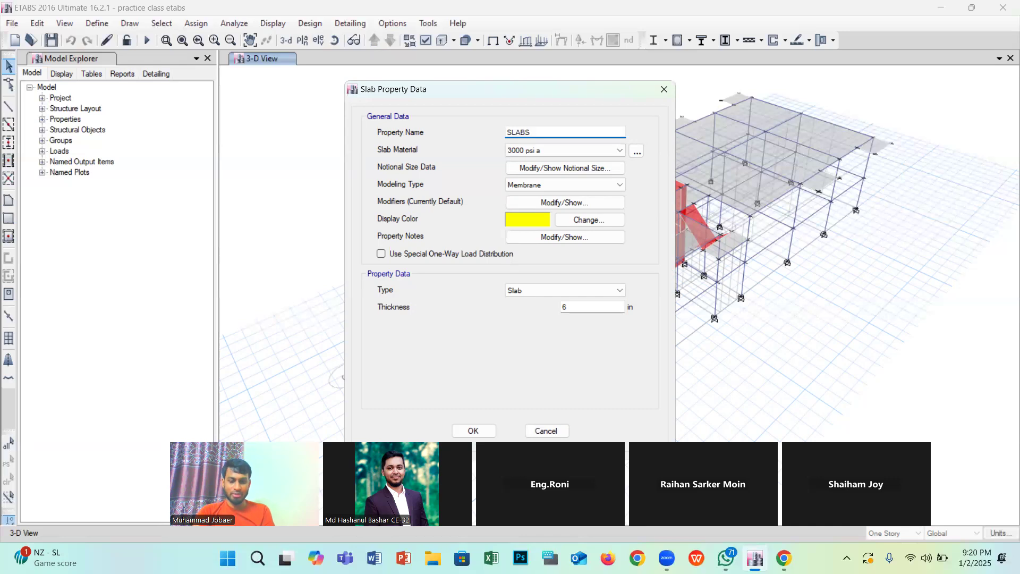
{"action": "type", "text": " 6"}
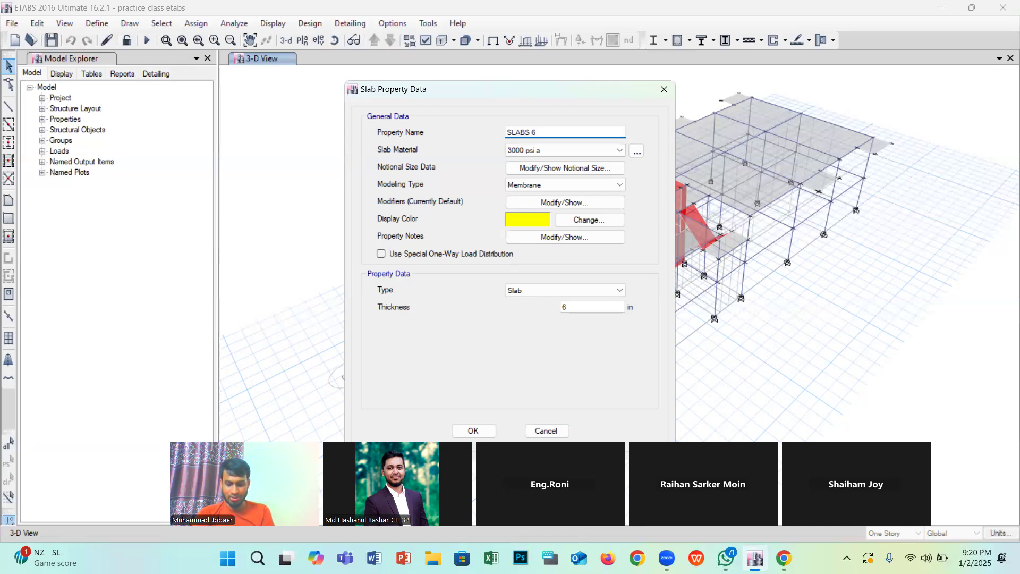
{"action": "key", "text": "BackSpace"}
{"action": "key", "text": "BackSpace"}
{"action": "type", "text": "EXTRA"}
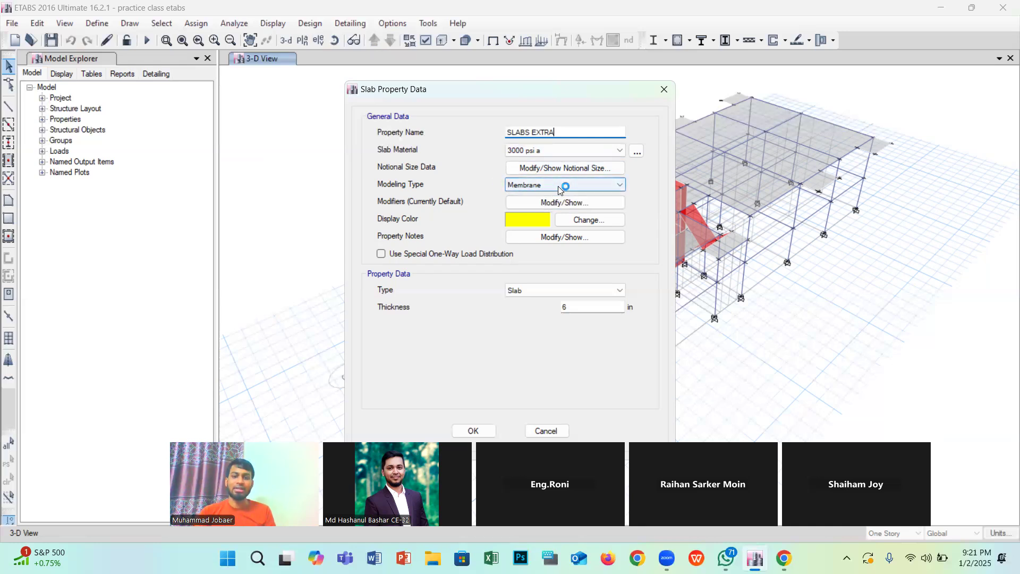
Step: Review the modeling type options for the new slab and try special one-way load distribution on and off
{"action": "left_click", "coordinate": [619, 184]}
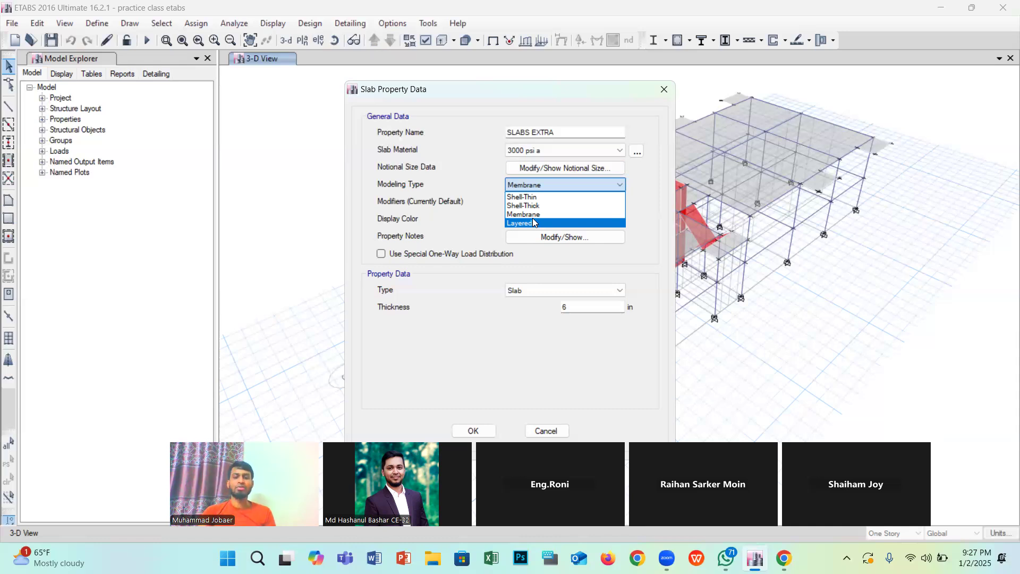
{"action": "left_click", "coordinate": [508, 188]}
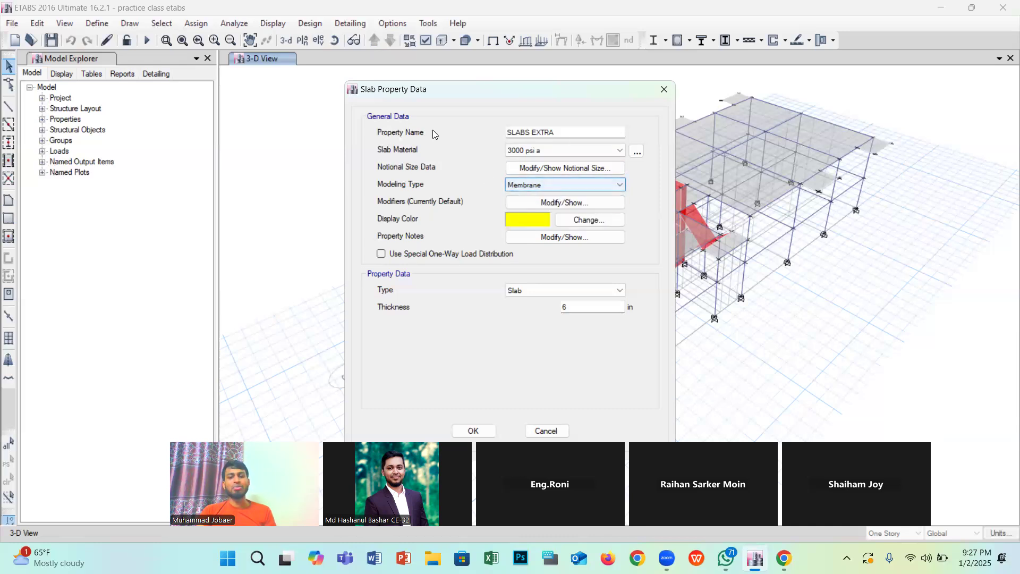
{"action": "left_click", "coordinate": [534, 169]}
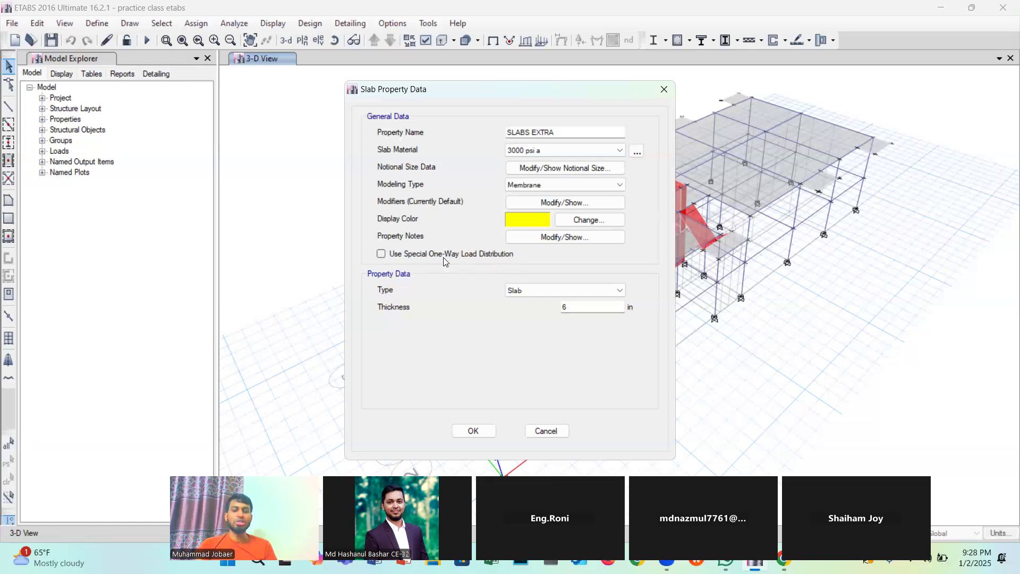
{"action": "left_click", "coordinate": [381, 254]}
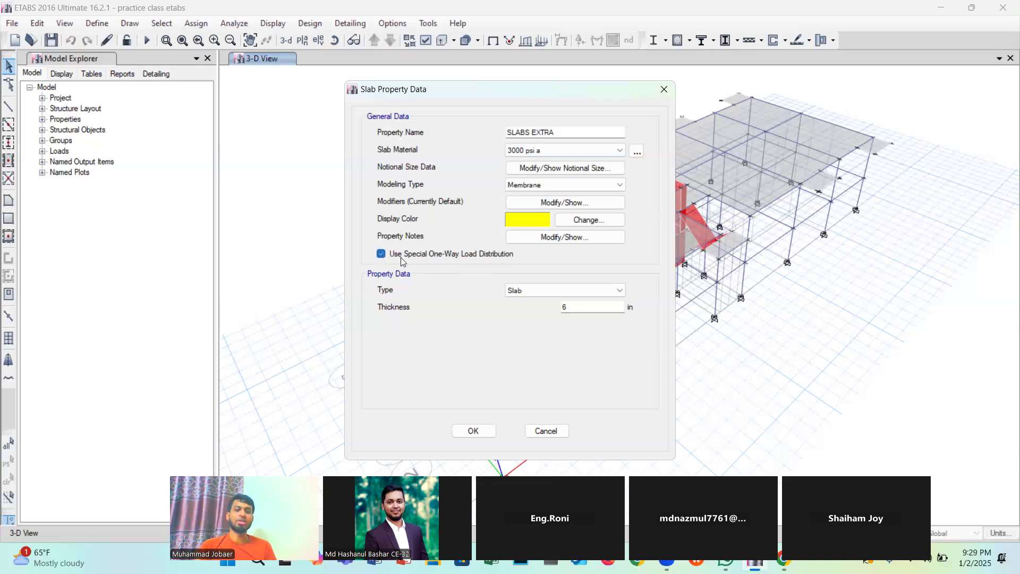
{"action": "left_click", "coordinate": [381, 254]}
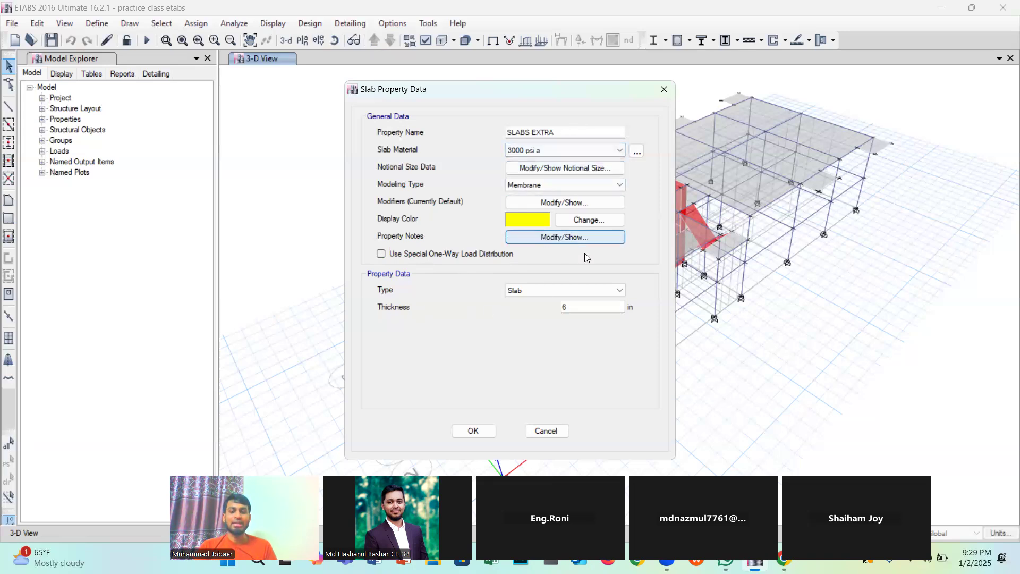
{"action": "left_click", "coordinate": [578, 309]}
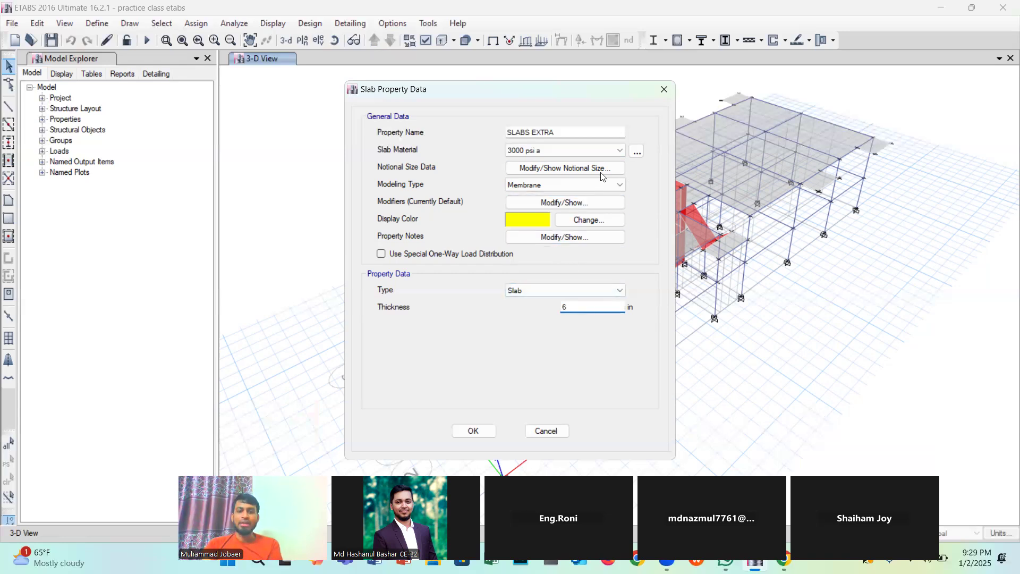
Step: Set the slab's modeling type to Shell-Thin and view its property notes without adding any
{"action": "left_click", "coordinate": [612, 186]}
{"action": "left_click", "coordinate": [554, 198]}
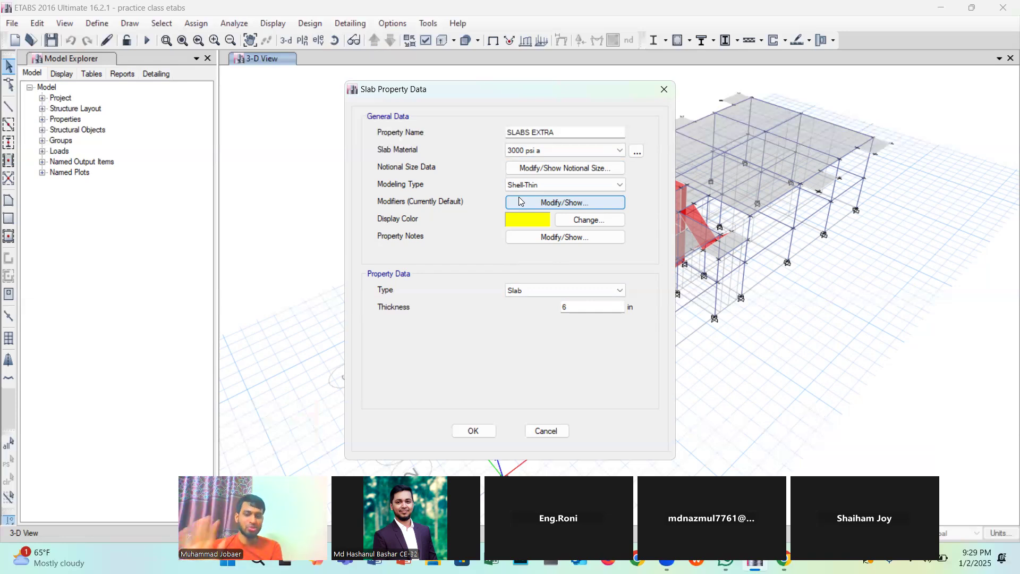
{"action": "left_click", "coordinate": [557, 237]}
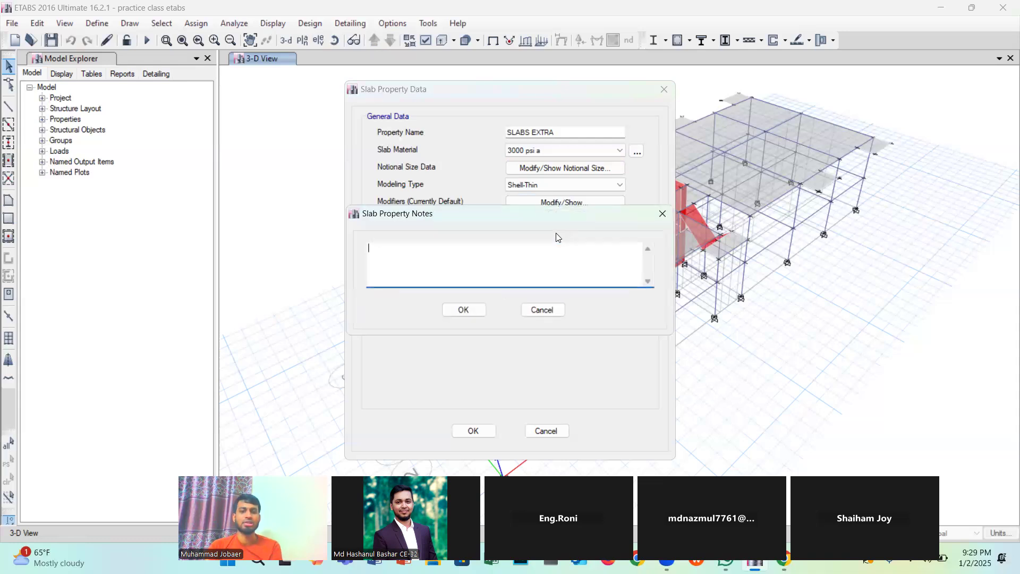
{"action": "left_click", "coordinate": [663, 213]}
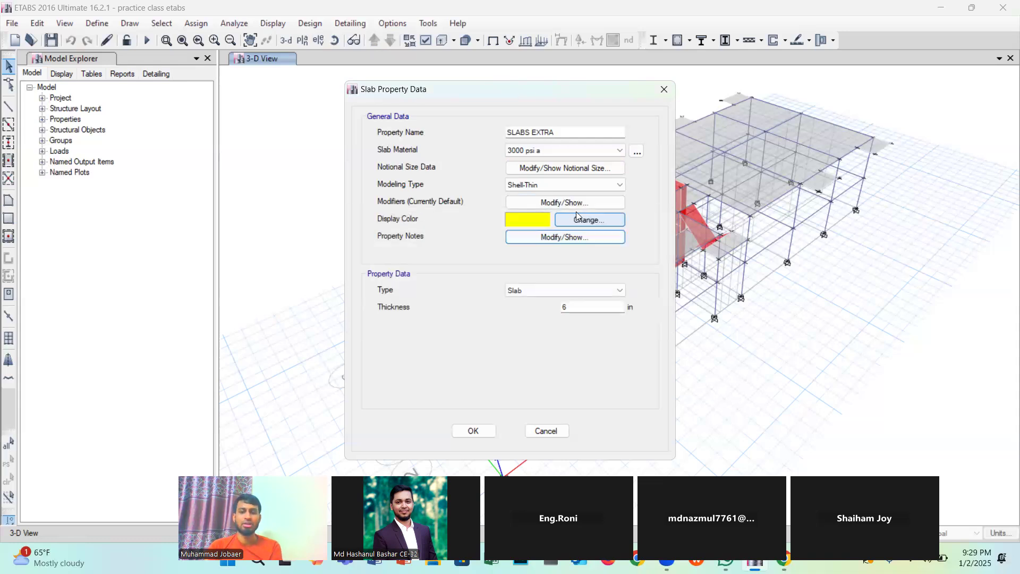
Step: Set the slab's bending m11, m22 and m12 stiffness modifiers to 0.0001 and accept them
{"action": "left_click", "coordinate": [568, 203]}
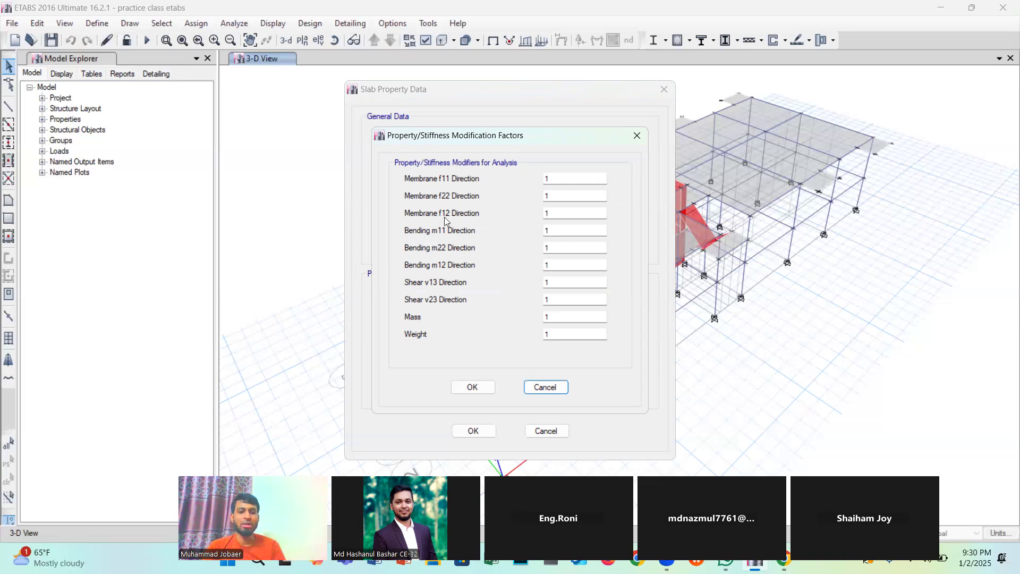
{"action": "left_click", "coordinate": [554, 232]}
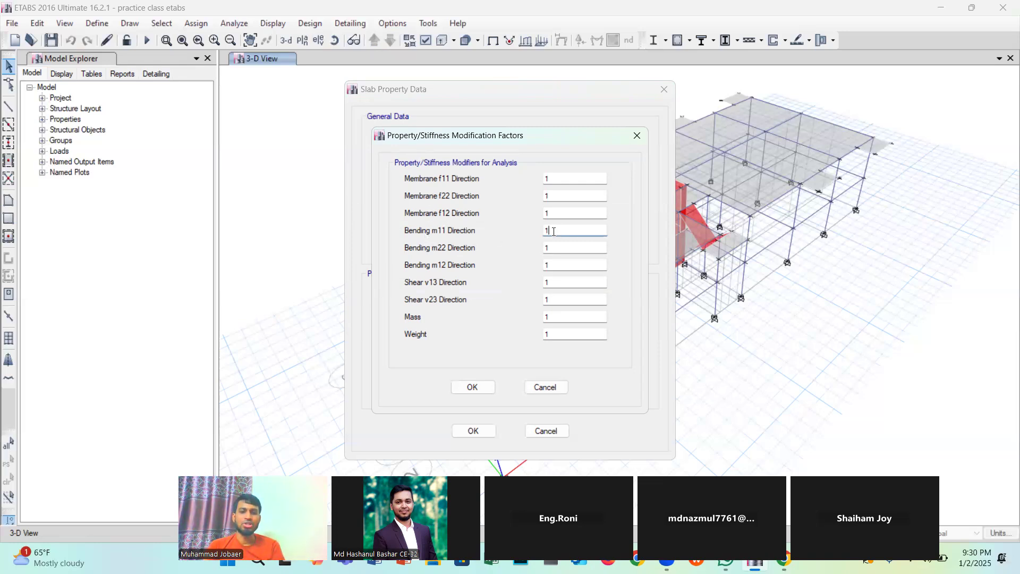
{"action": "key", "text": "BackSpace"}
{"action": "type", "text": "0.000"}
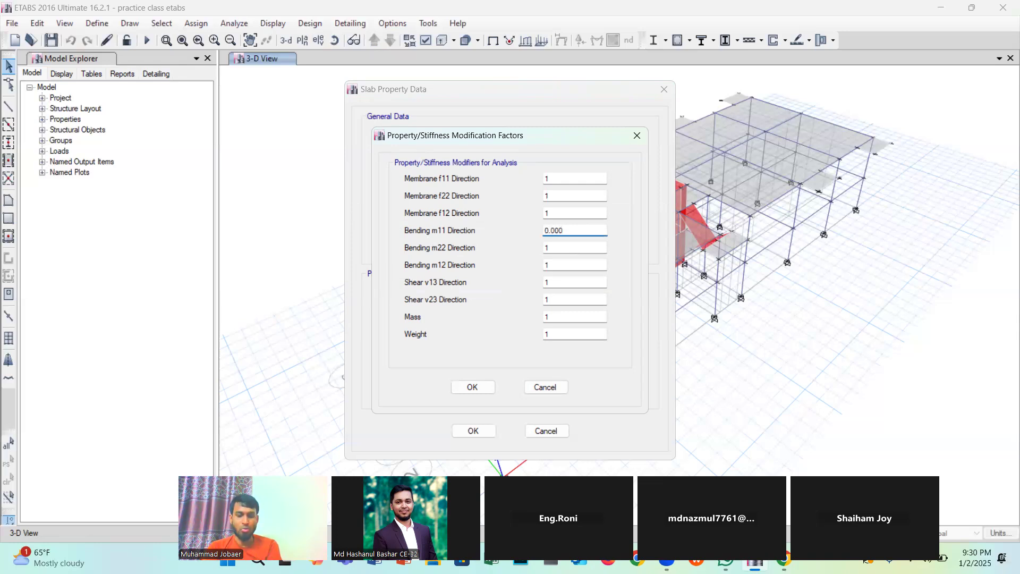
{"action": "type", "text": "1"}
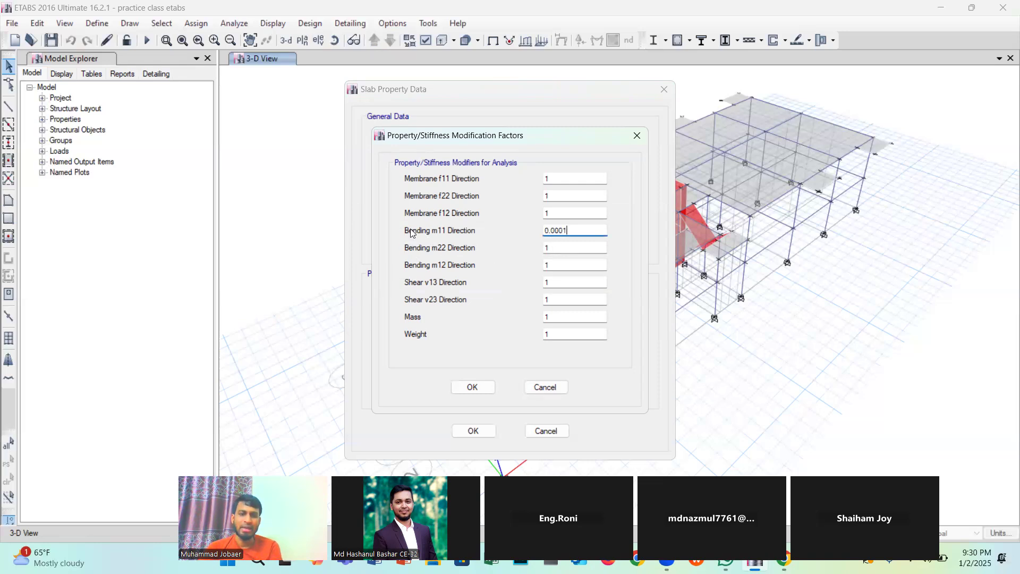
{"action": "double_click", "coordinate": [564, 246]}
{"action": "type", "text": "0"}
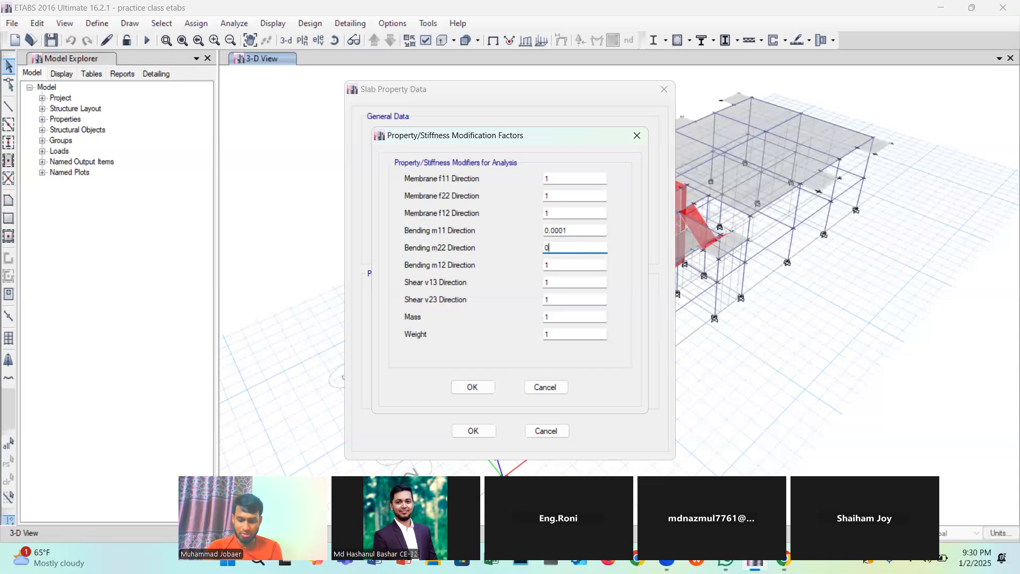
{"action": "type", "text": ".0001"}
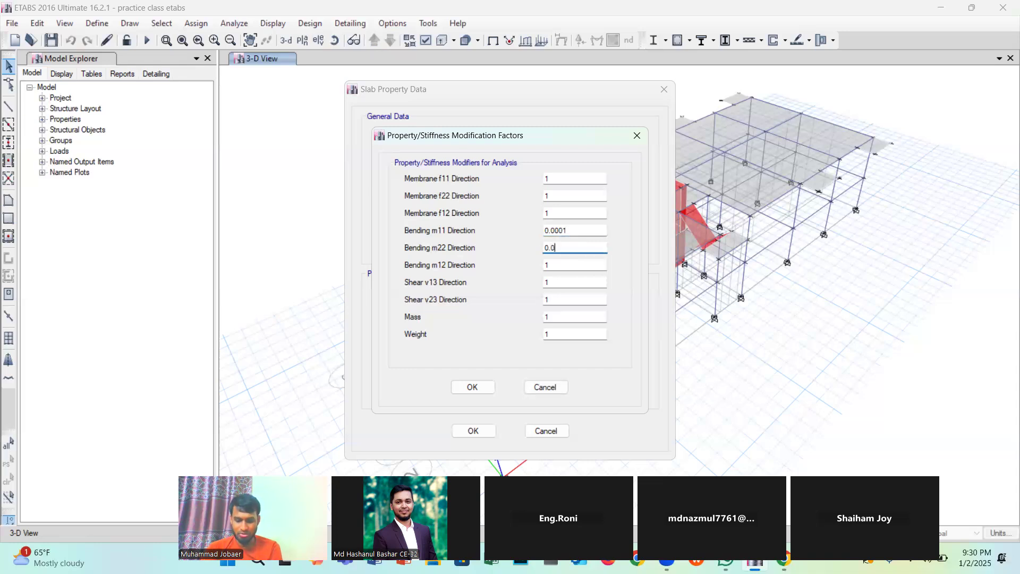
{"action": "double_click", "coordinate": [566, 260]}
{"action": "type", "text": "0"}
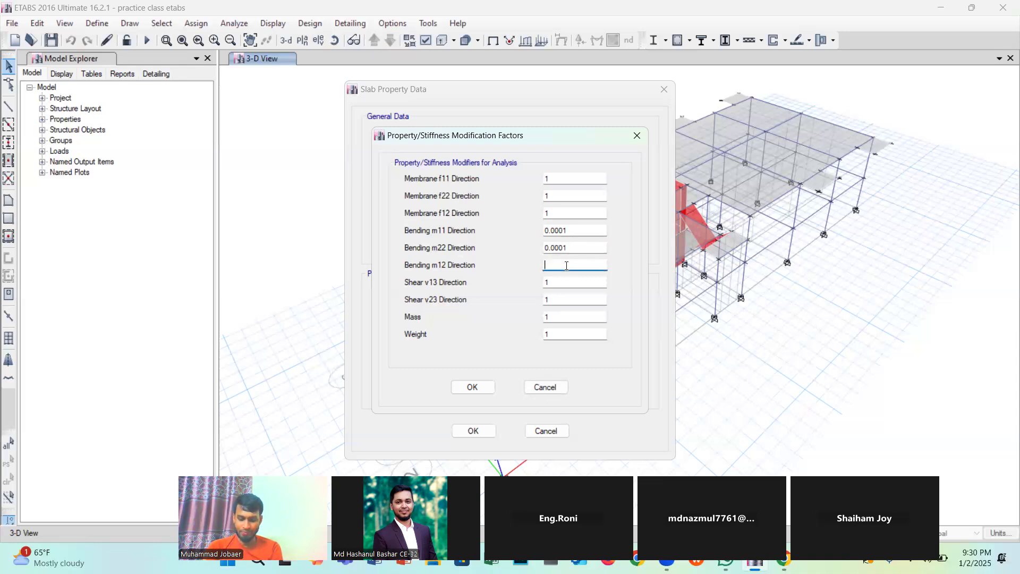
{"action": "type", "text": ".00"}
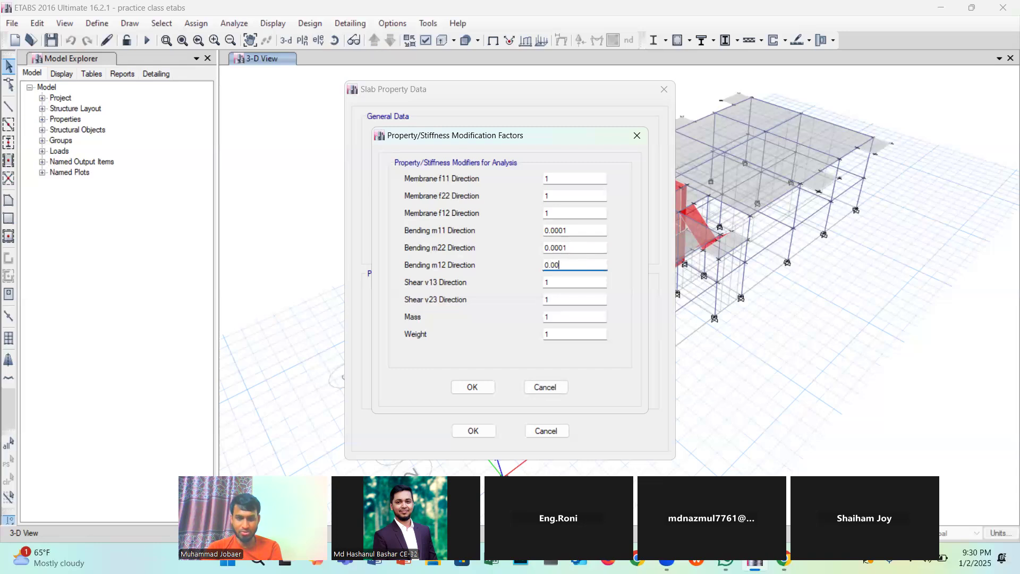
{"action": "type", "text": "01"}
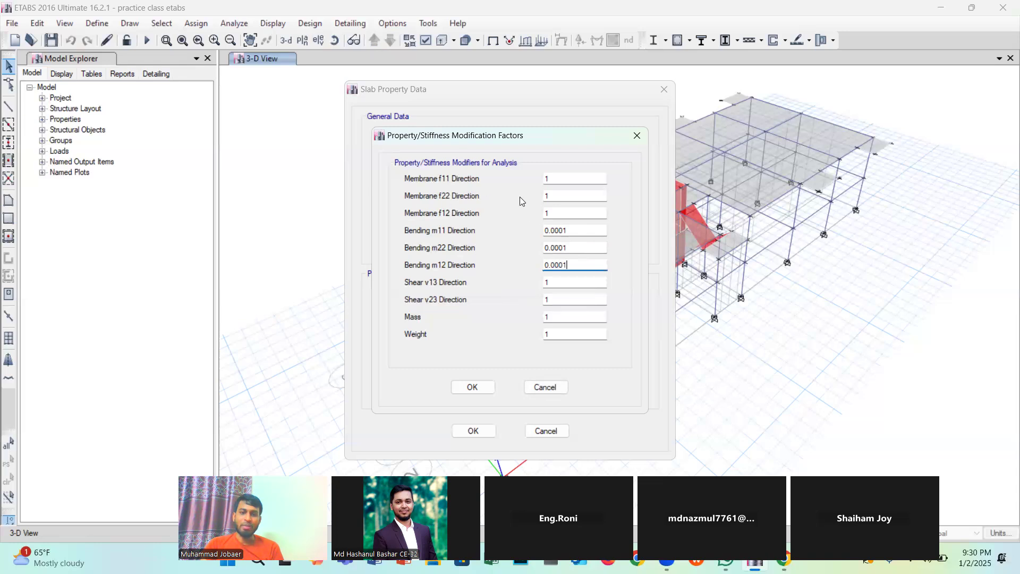
{"action": "left_click", "coordinate": [475, 386]}
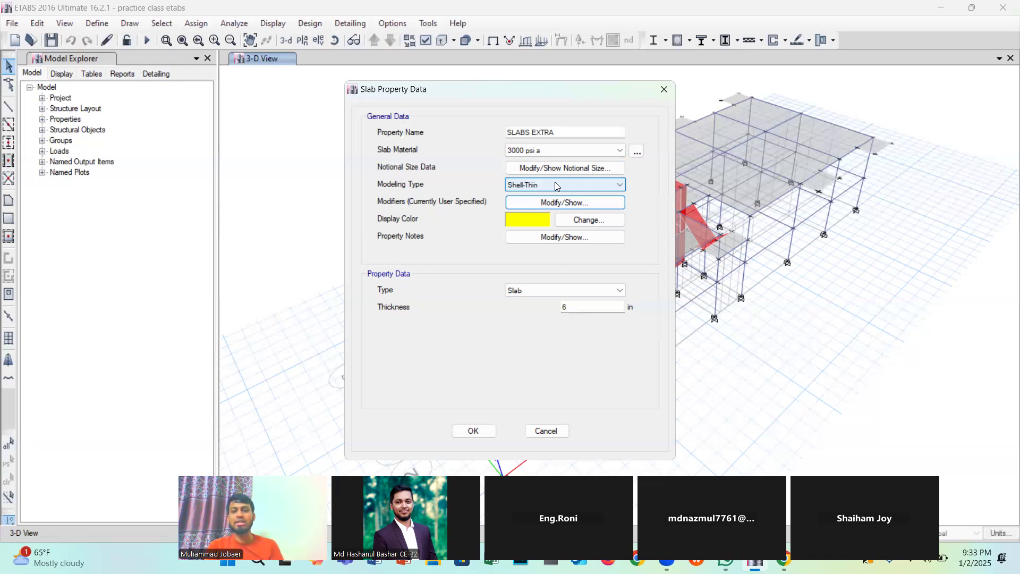
Step: Review the modeling type options again and set the SLABS EXTRA property to Membrane
{"action": "left_click", "coordinate": [620, 186]}
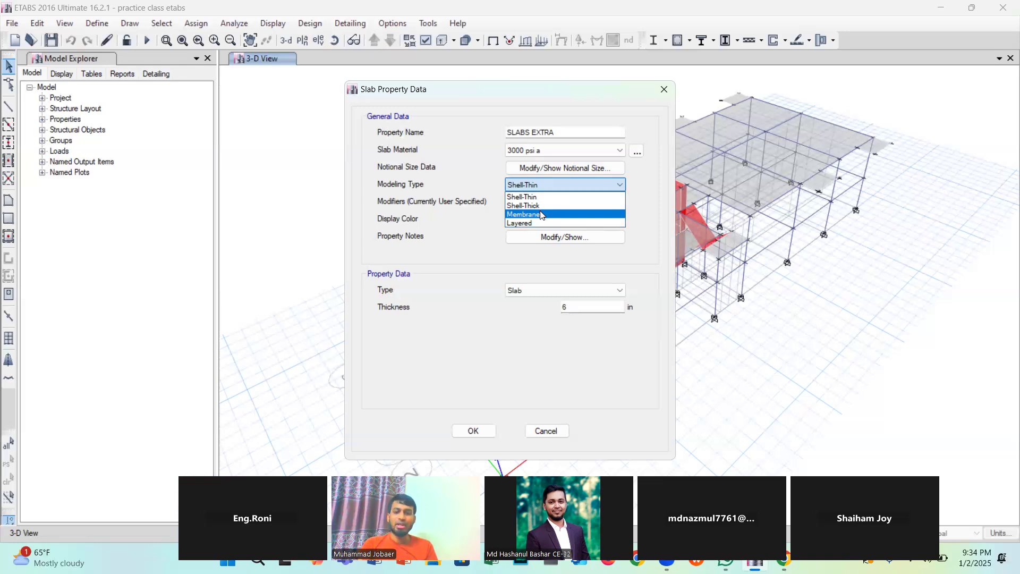
{"action": "left_click", "coordinate": [418, 246]}
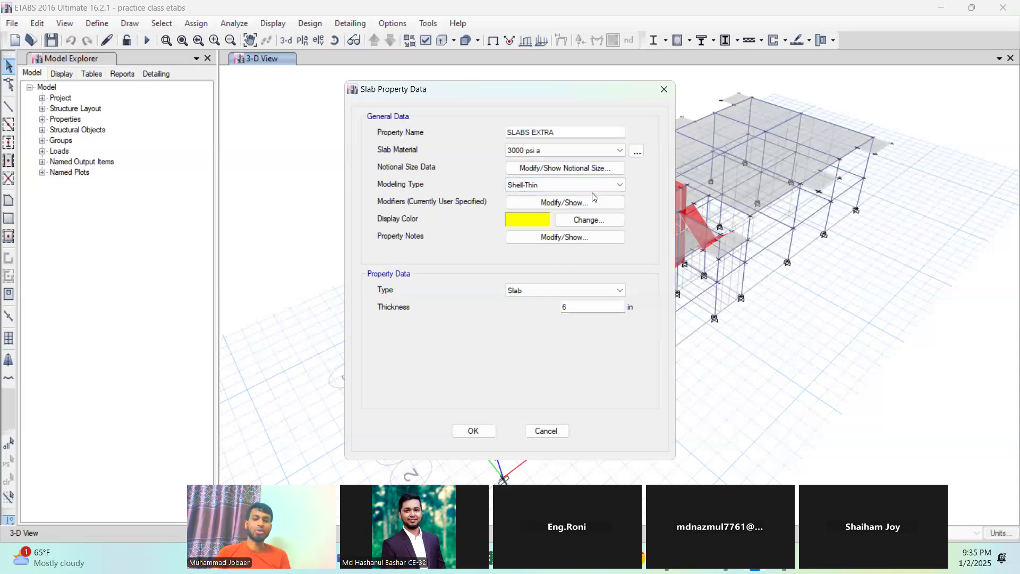
{"action": "left_click", "coordinate": [610, 185]}
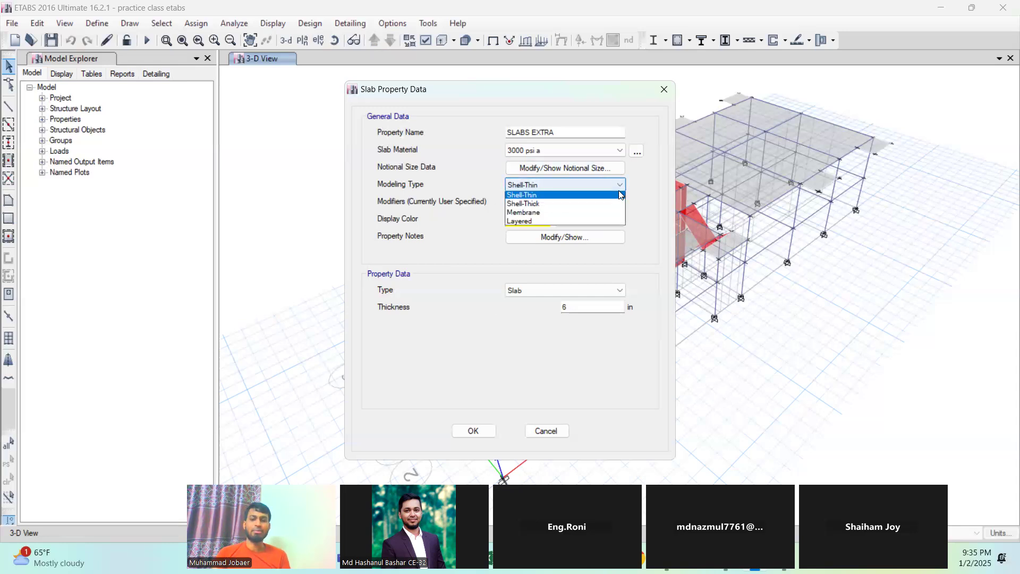
{"action": "left_click", "coordinate": [594, 214]}
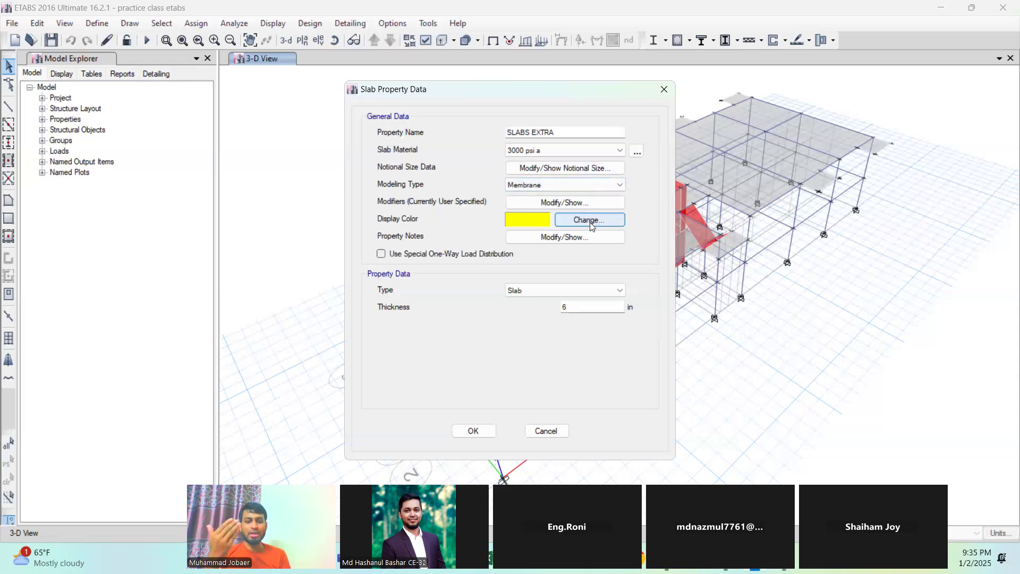
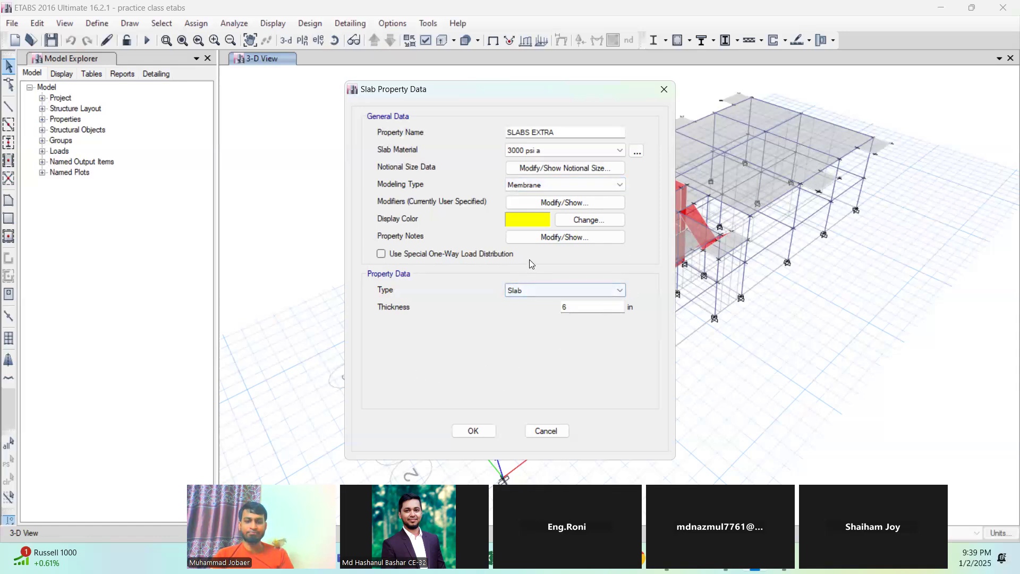
Step: View the SLABS EXTRA property notes without adding any, and accept the 6 in membrane slab property and the slab property list
{"action": "left_click", "coordinate": [552, 240]}
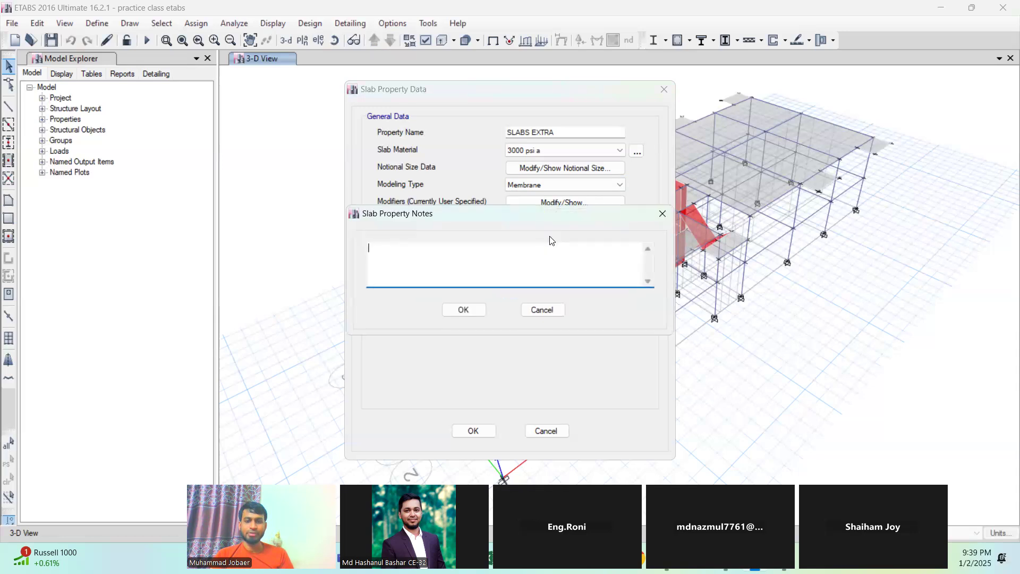
{"action": "left_click", "coordinate": [662, 213]}
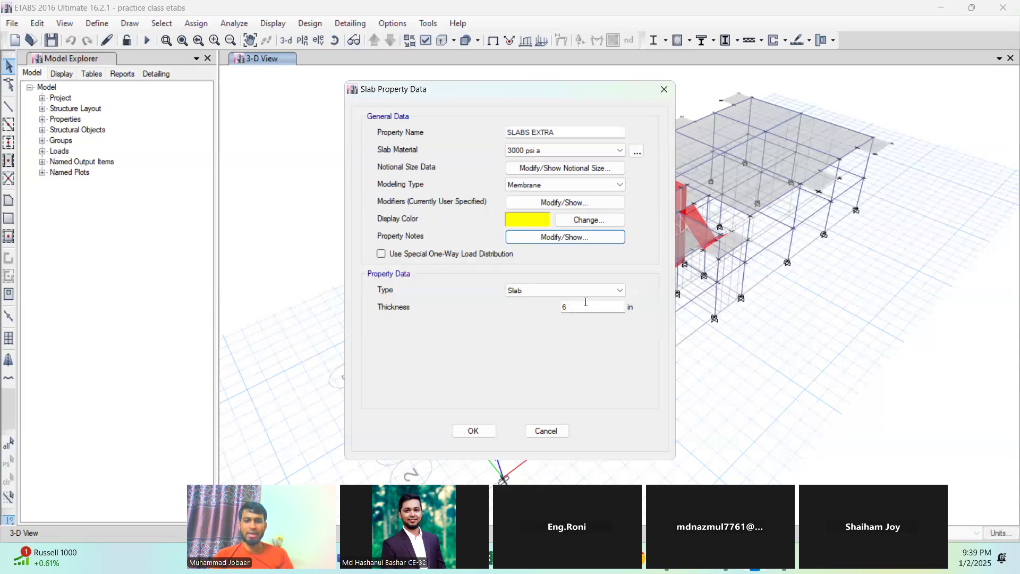
{"action": "left_click", "coordinate": [486, 428]}
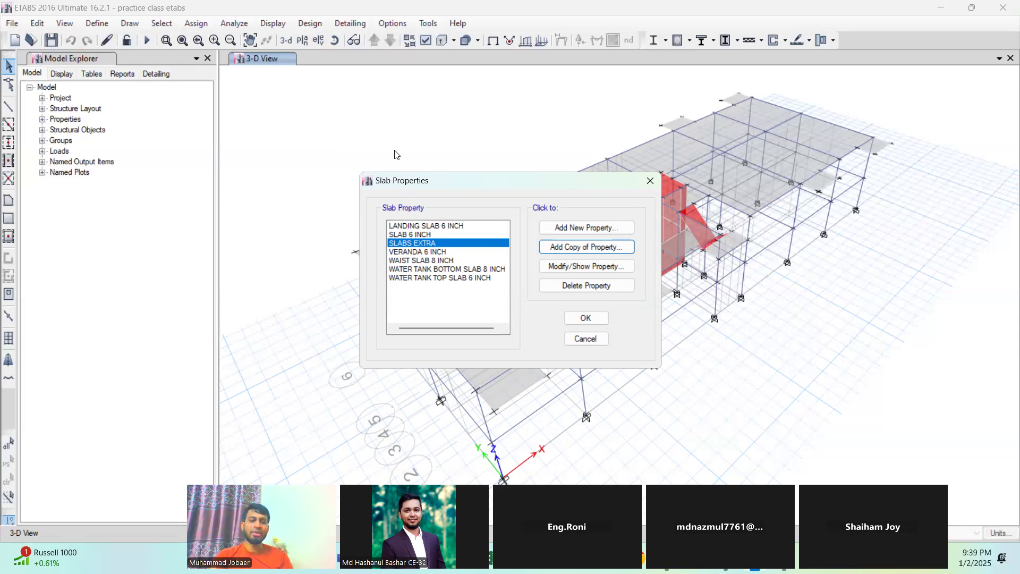
{"action": "left_click", "coordinate": [582, 318]}
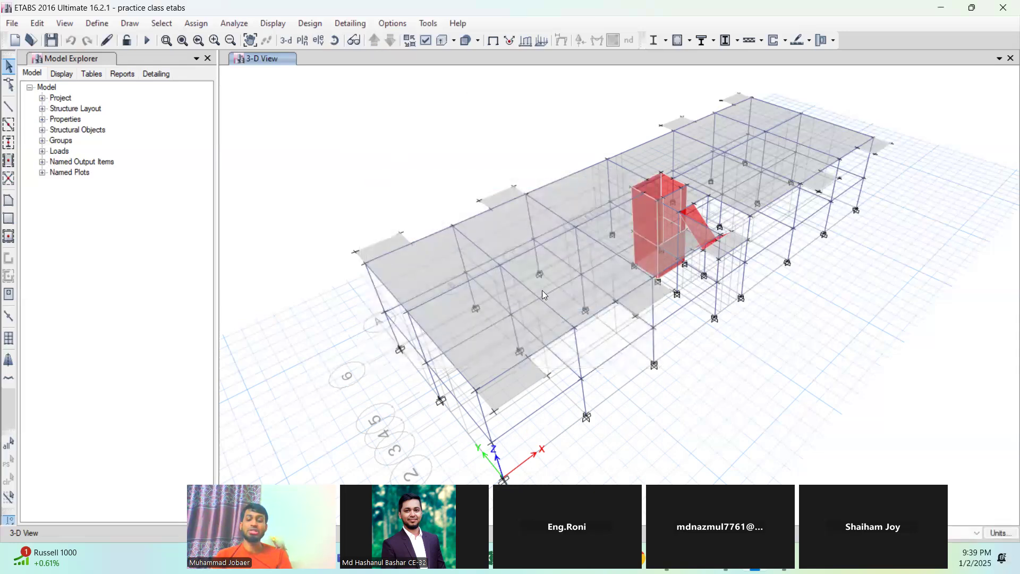
Step: Save the practice class model with the newly defined SLABS EXTRA slab property
{"action": "scroll", "coordinate": [542, 290], "scroll_direction": "down", "scroll_amount": 3}
{"action": "scroll", "coordinate": [574, 353], "scroll_direction": "up", "scroll_amount": 5}
{"action": "scroll", "coordinate": [528, 186], "scroll_direction": "down", "scroll_amount": 2}
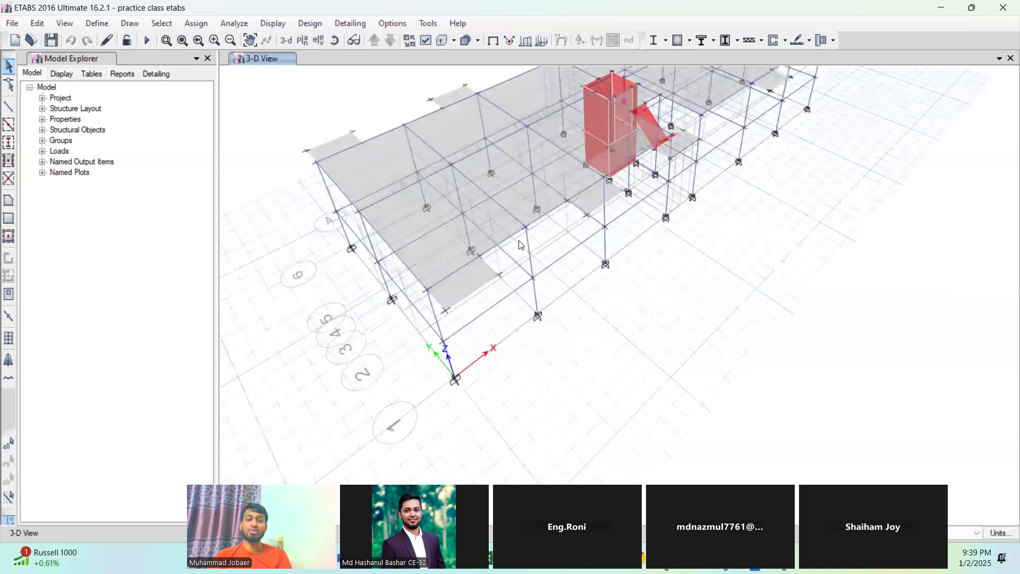
{"action": "scroll", "coordinate": [528, 187], "scroll_direction": "down", "scroll_amount": 5}
{"action": "scroll", "coordinate": [526, 160], "scroll_direction": "up", "scroll_amount": 6}
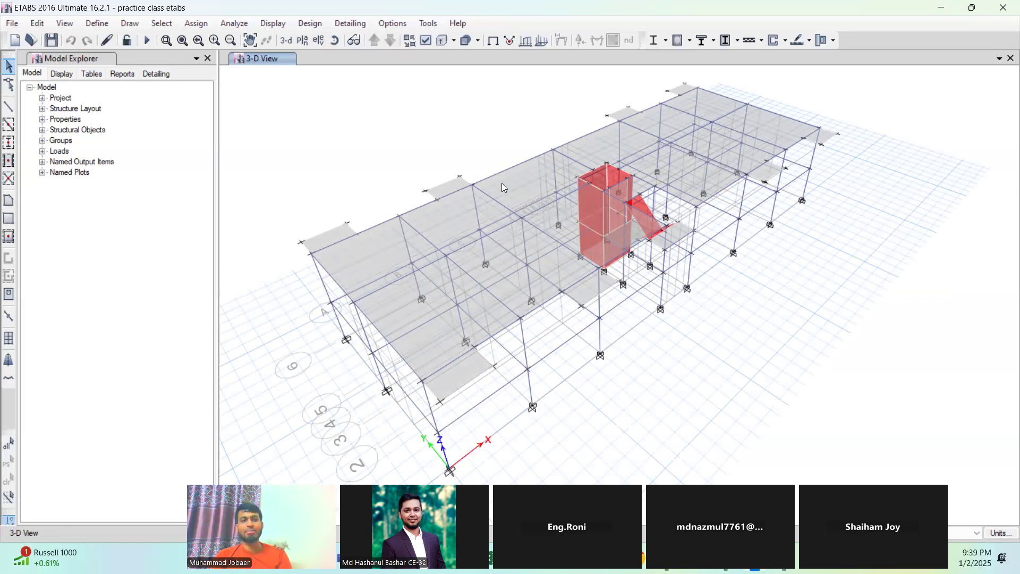
{"action": "left_click", "coordinate": [52, 41]}
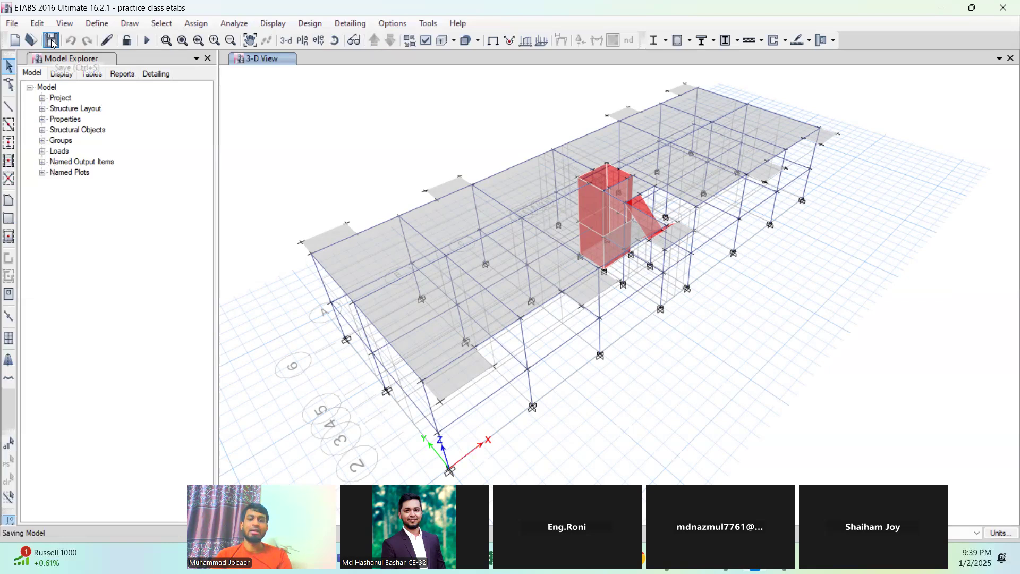
{"action": "left_click", "coordinate": [53, 43]}
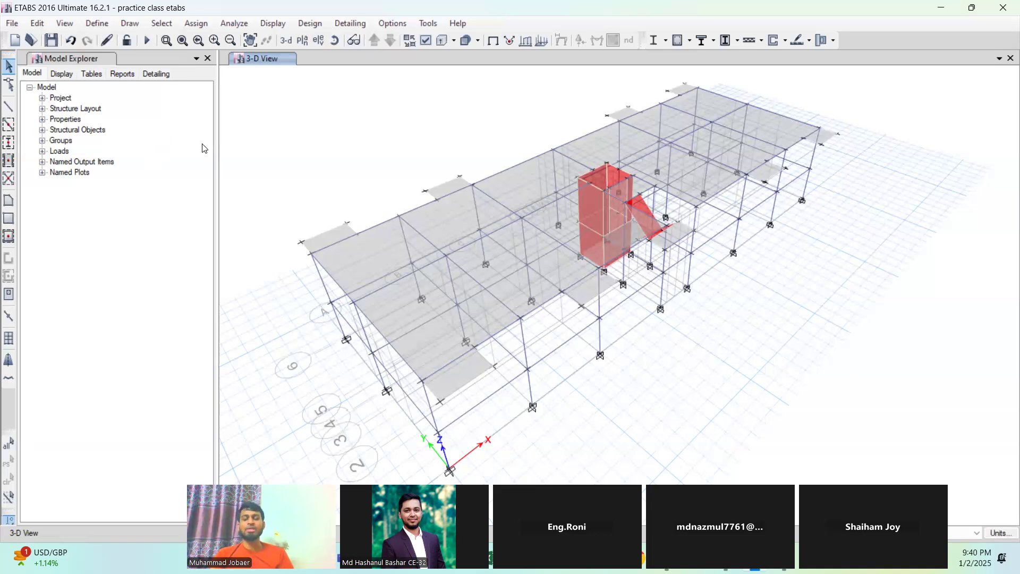
{"action": "left_click_drag", "start_coordinate": [502, 503], "coordinate": [493, 401]}
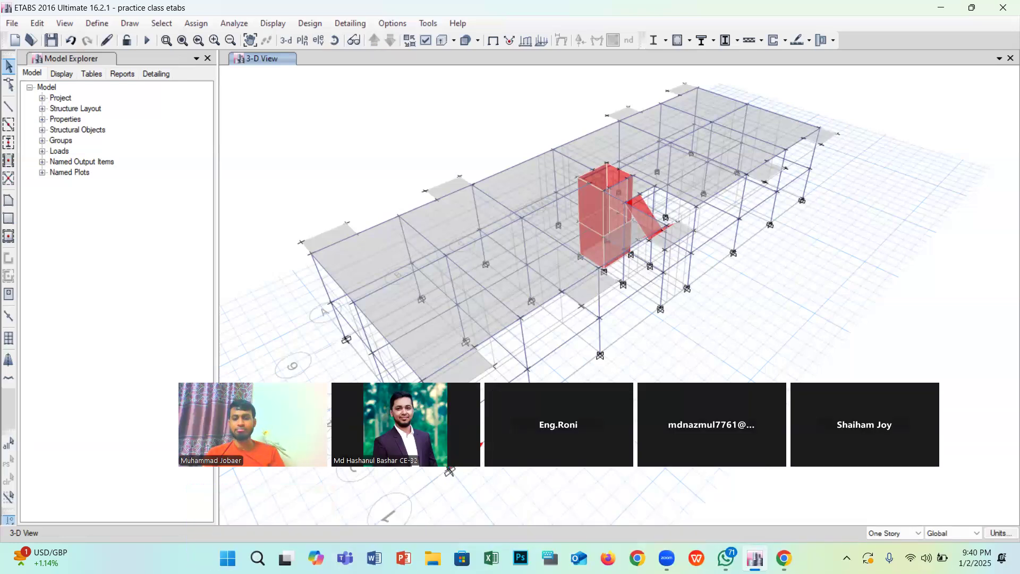
{"action": "left_click_drag", "start_coordinate": [493, 402], "coordinate": [502, 495]}
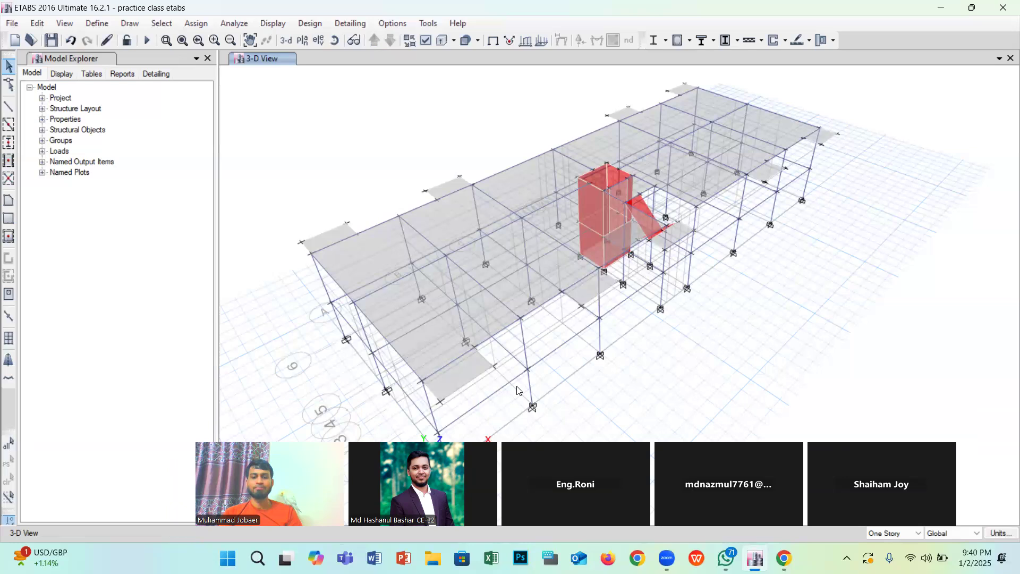
{"action": "left_click", "coordinate": [51, 40]}
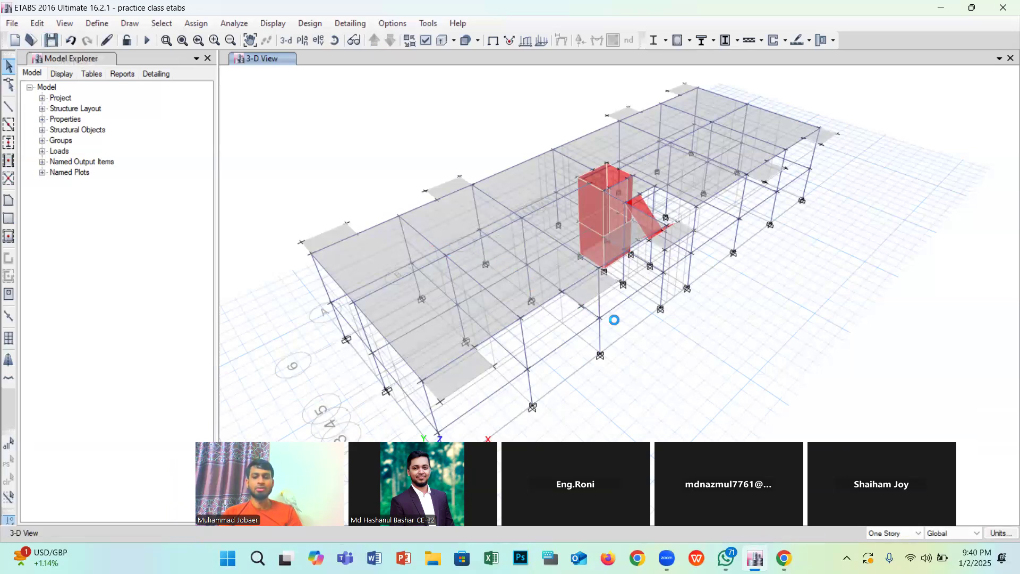
{"action": "scroll", "coordinate": [612, 318], "scroll_direction": "down", "scroll_amount": 3}
{"action": "scroll", "coordinate": [611, 319], "scroll_direction": "up", "scroll_amount": 3}
{"action": "scroll", "coordinate": [611, 319], "scroll_direction": "down", "scroll_amount": 3}
{"action": "scroll", "coordinate": [562, 336], "scroll_direction": "up", "scroll_amount": 5}
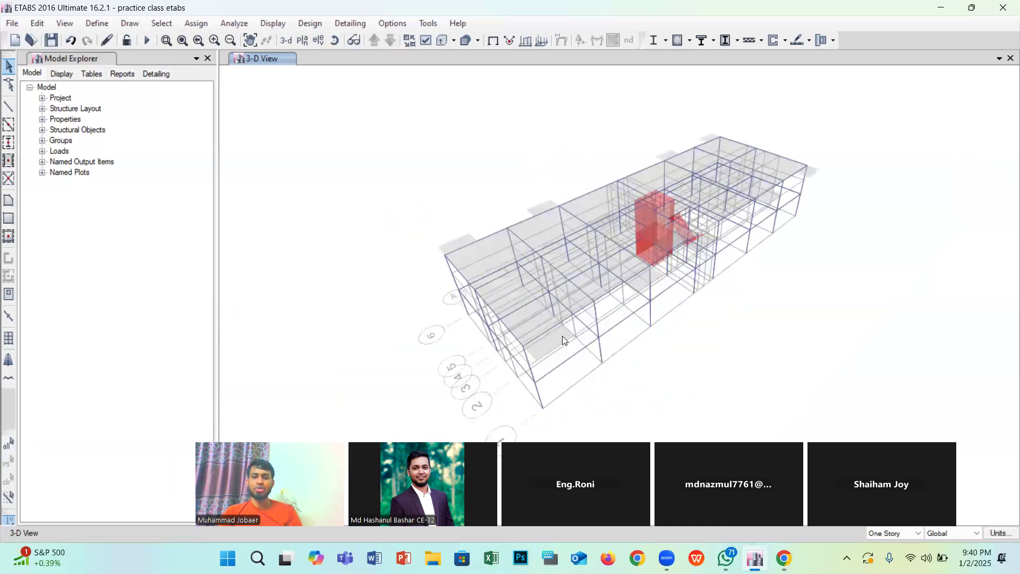
{"action": "left_click", "coordinate": [70, 40]}
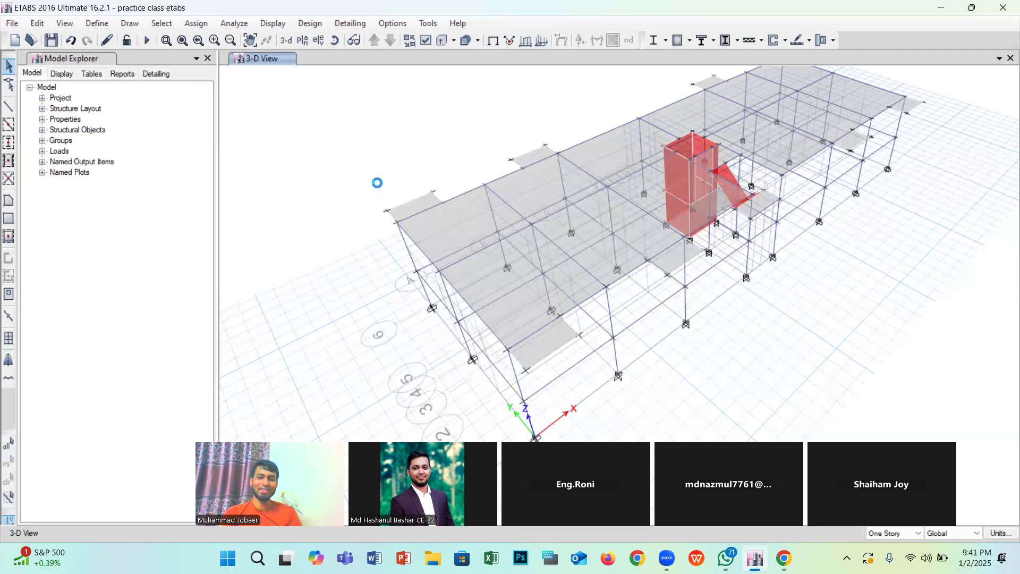
{"action": "scroll", "coordinate": [489, 195], "scroll_direction": "up", "scroll_amount": 3}
{"action": "scroll", "coordinate": [498, 195], "scroll_direction": "down", "scroll_amount": 6}
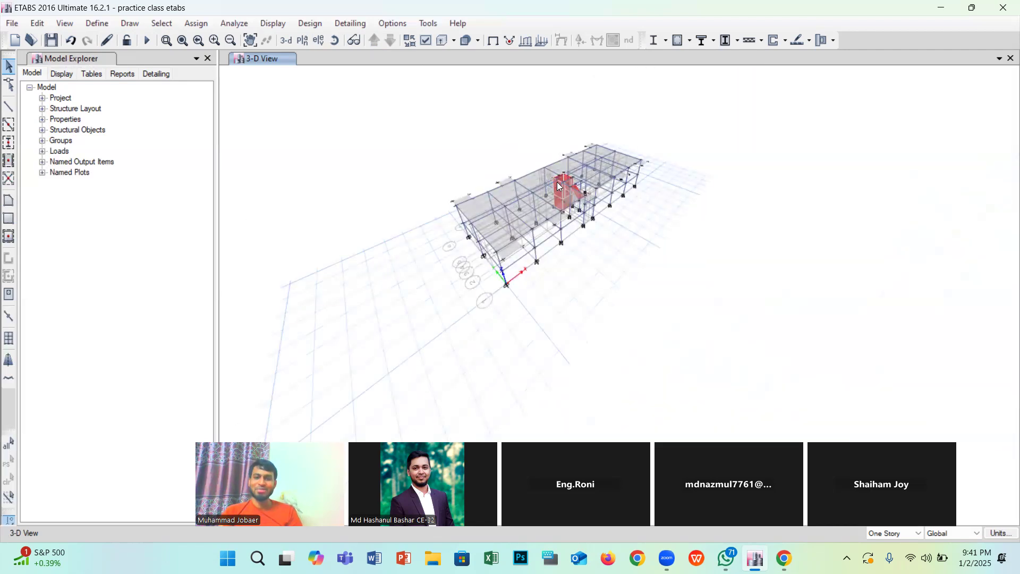
{"action": "scroll", "coordinate": [557, 182], "scroll_direction": "up", "scroll_amount": 3}
{"action": "scroll", "coordinate": [555, 182], "scroll_direction": "down", "scroll_amount": 5}
{"action": "scroll", "coordinate": [558, 166], "scroll_direction": "up", "scroll_amount": 5}
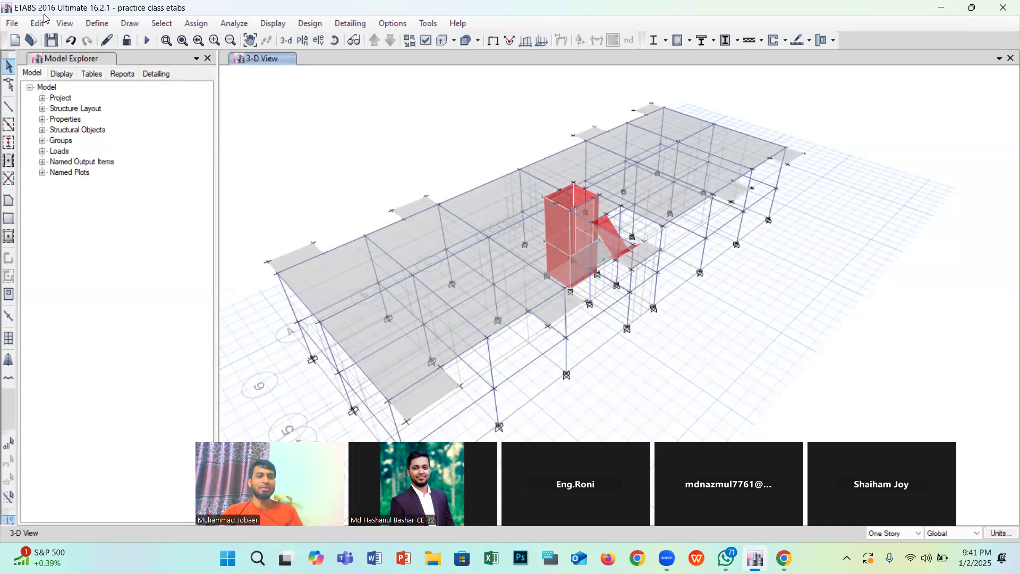
Step: Save the practice class building model again under its current file name
{"action": "left_click", "coordinate": [12, 23]}
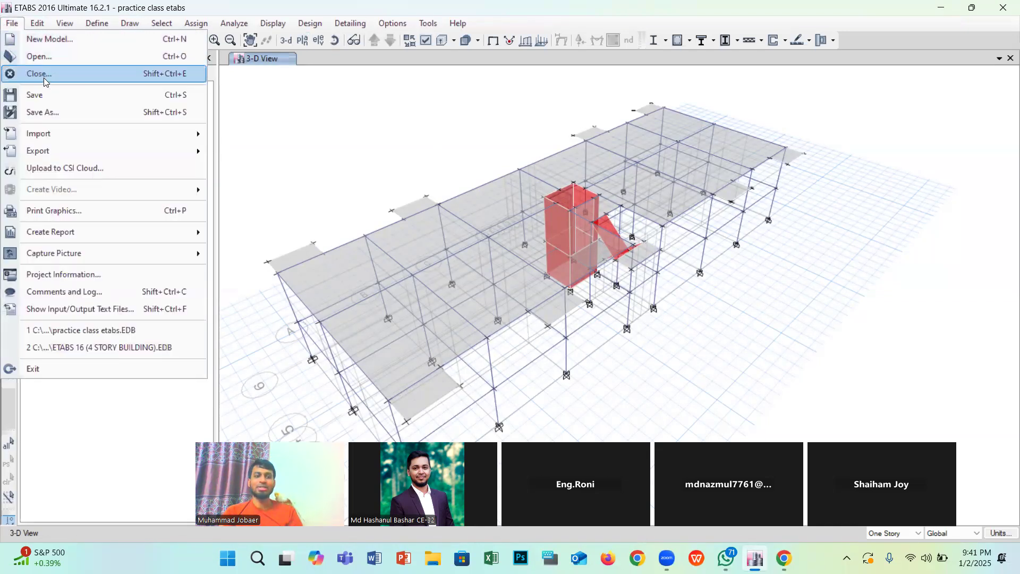
{"action": "left_click", "coordinate": [42, 95]}
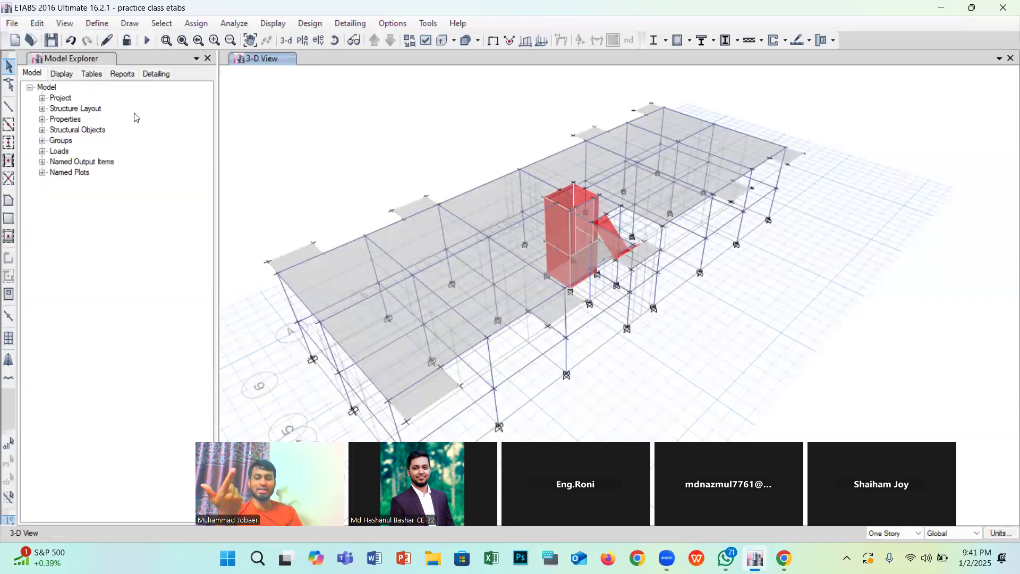
{"action": "left_click", "coordinate": [13, 24]}
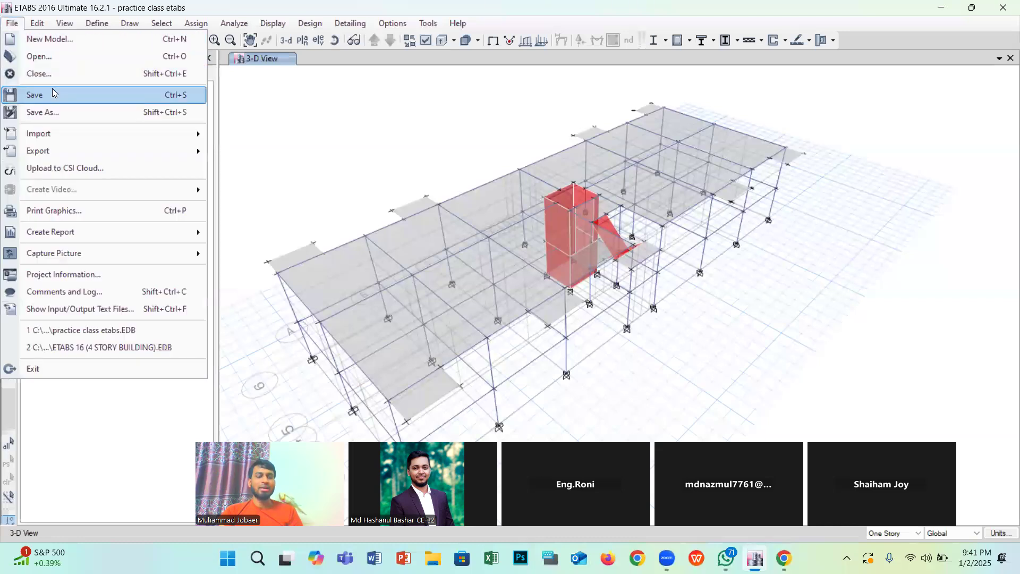
{"action": "left_click", "coordinate": [42, 93]}
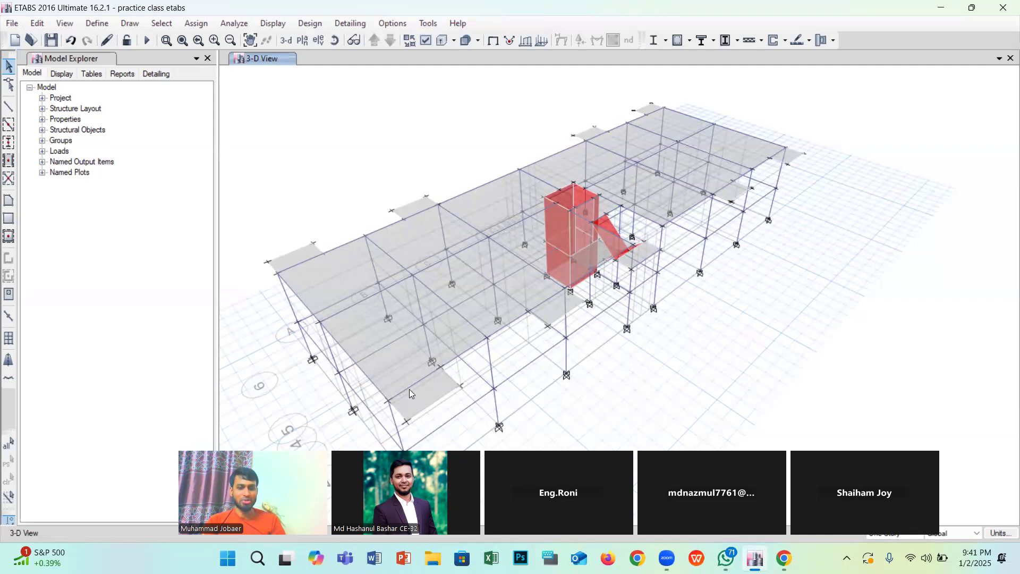
{"action": "scroll", "coordinate": [404, 331], "scroll_direction": "down", "scroll_amount": 5}
{"action": "scroll", "coordinate": [409, 334], "scroll_direction": "up", "scroll_amount": 5}
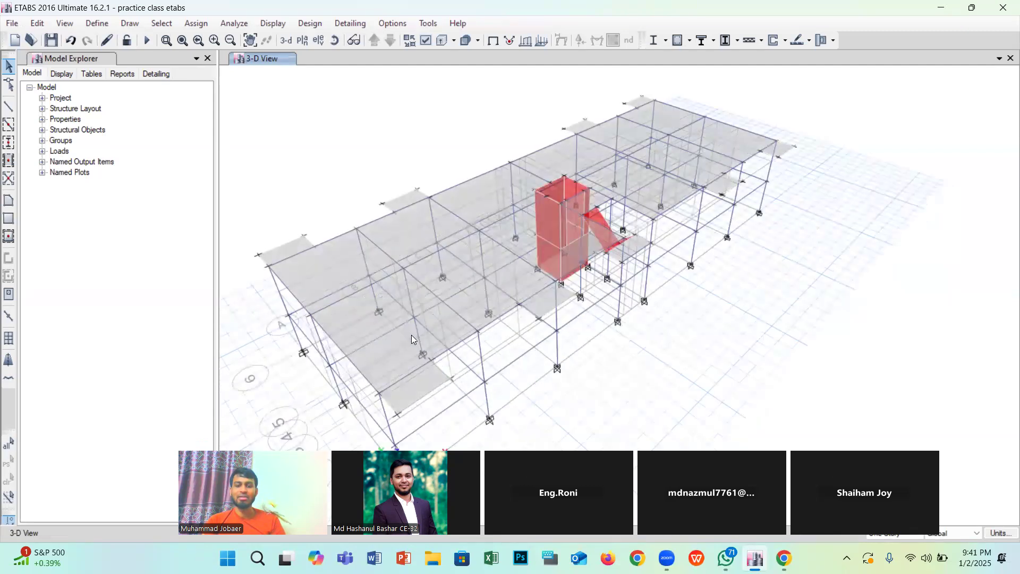
{"action": "scroll", "coordinate": [415, 337], "scroll_direction": "down", "scroll_amount": 4}
{"action": "scroll", "coordinate": [405, 344], "scroll_direction": "up", "scroll_amount": 4}
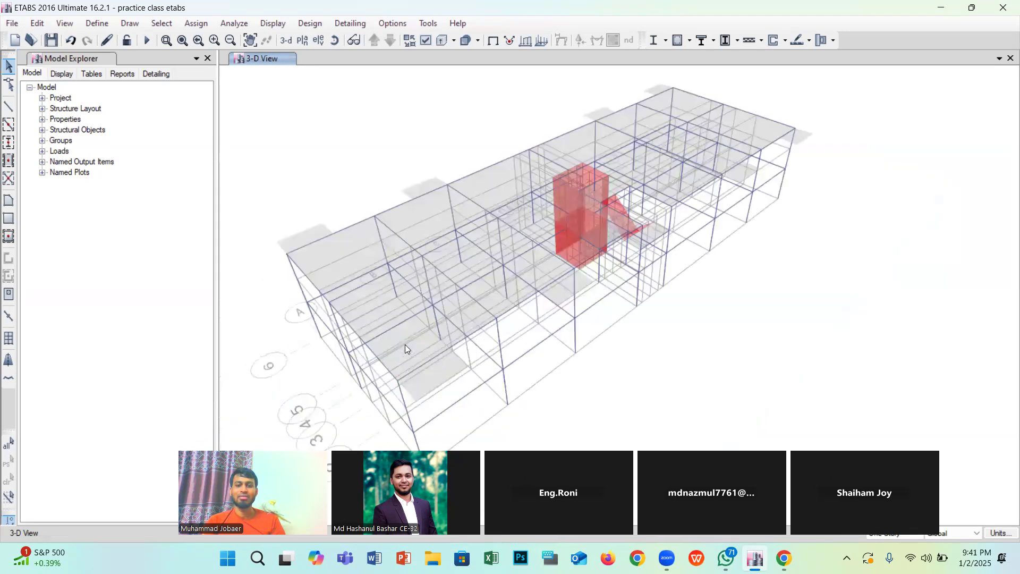
{"action": "scroll", "coordinate": [397, 346], "scroll_direction": "down", "scroll_amount": 4}
{"action": "scroll", "coordinate": [385, 342], "scroll_direction": "up", "scroll_amount": 3}
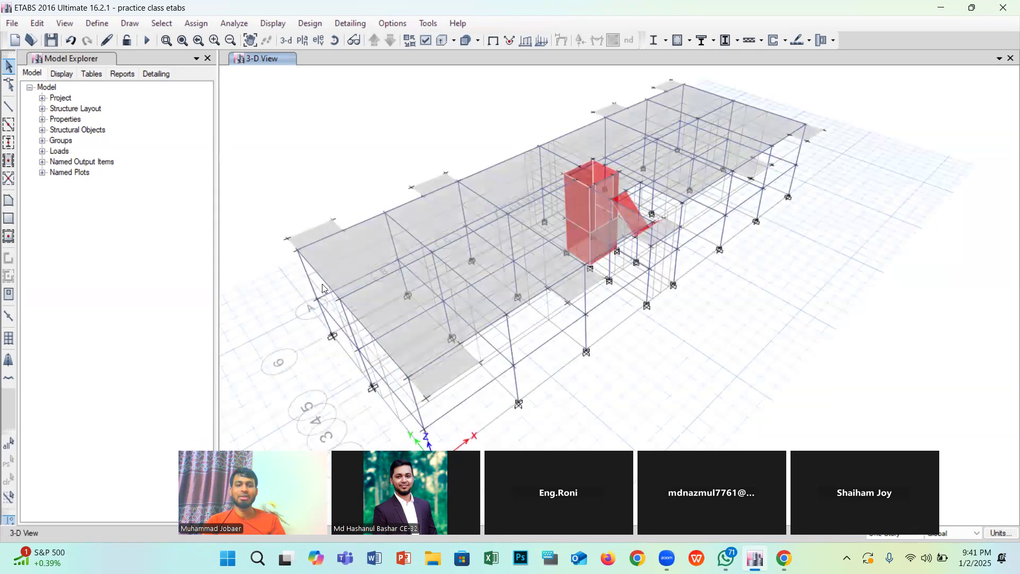
{"action": "scroll", "coordinate": [321, 286], "scroll_direction": "up", "scroll_amount": 3}
{"action": "scroll", "coordinate": [322, 287], "scroll_direction": "down", "scroll_amount": 3}
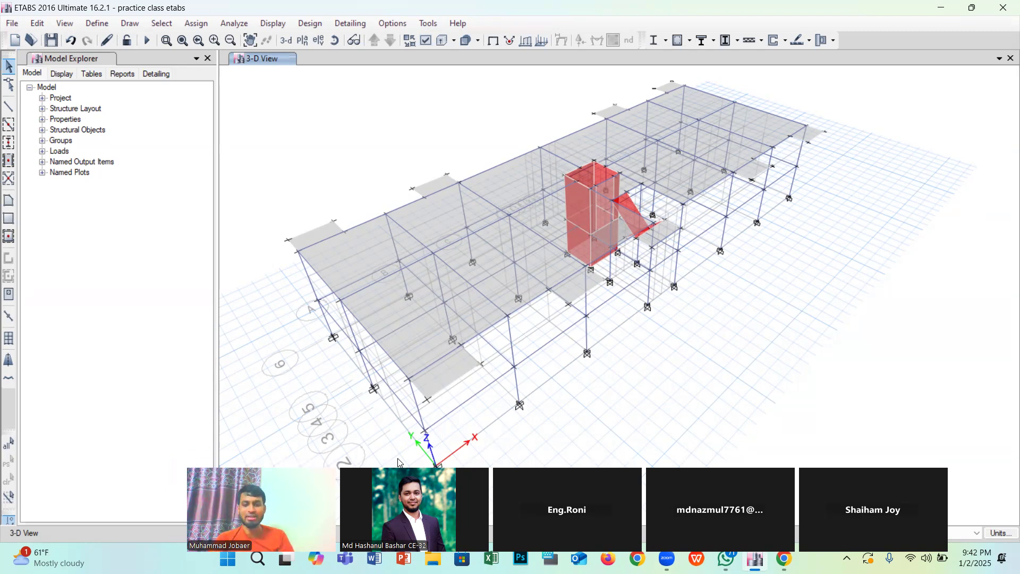
{"action": "scroll", "coordinate": [429, 407], "scroll_direction": "down", "scroll_amount": 5}
{"action": "scroll", "coordinate": [430, 406], "scroll_direction": "up", "scroll_amount": 5}
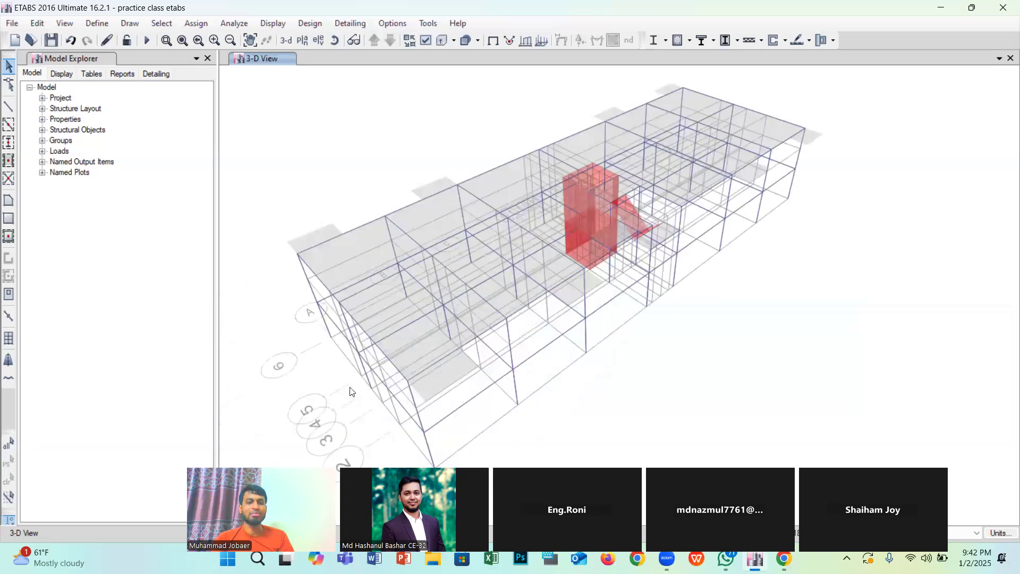
Step: Save the current state of the practice class etabs model
{"action": "left_click", "coordinate": [51, 40]}
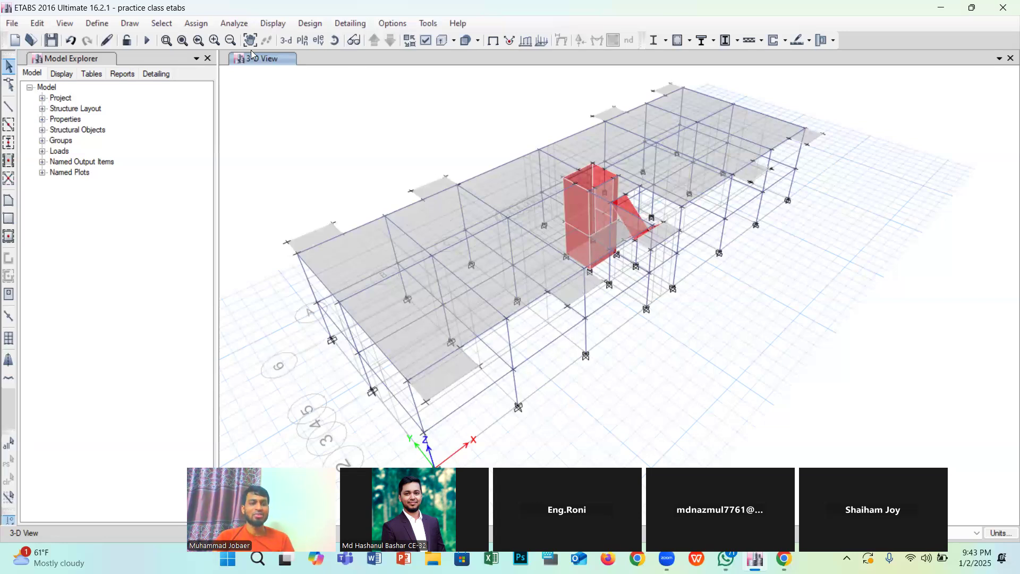
{"action": "left_click", "coordinate": [49, 44]}
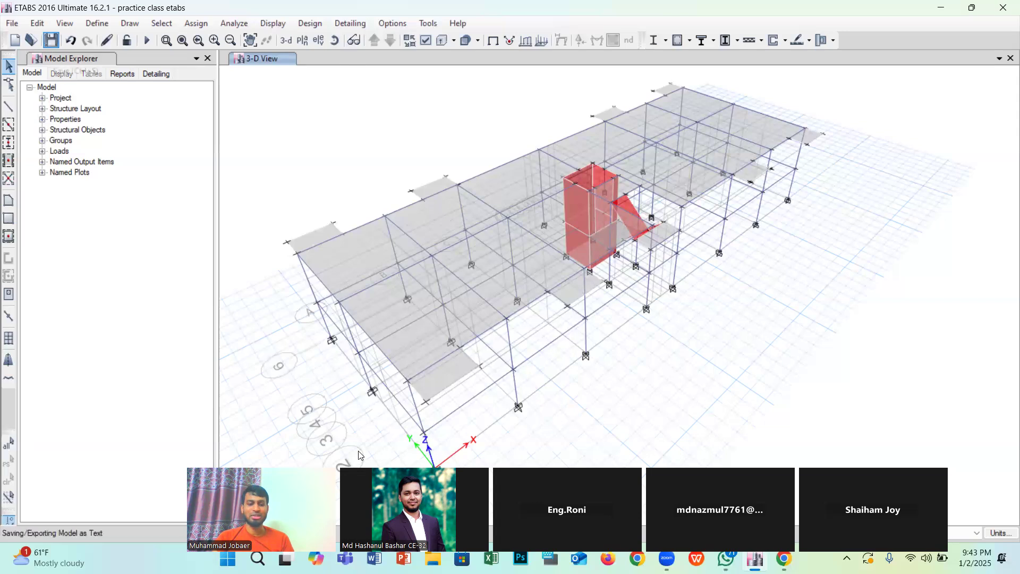
{"action": "left_click_drag", "start_coordinate": [359, 451], "coordinate": [357, 410]}
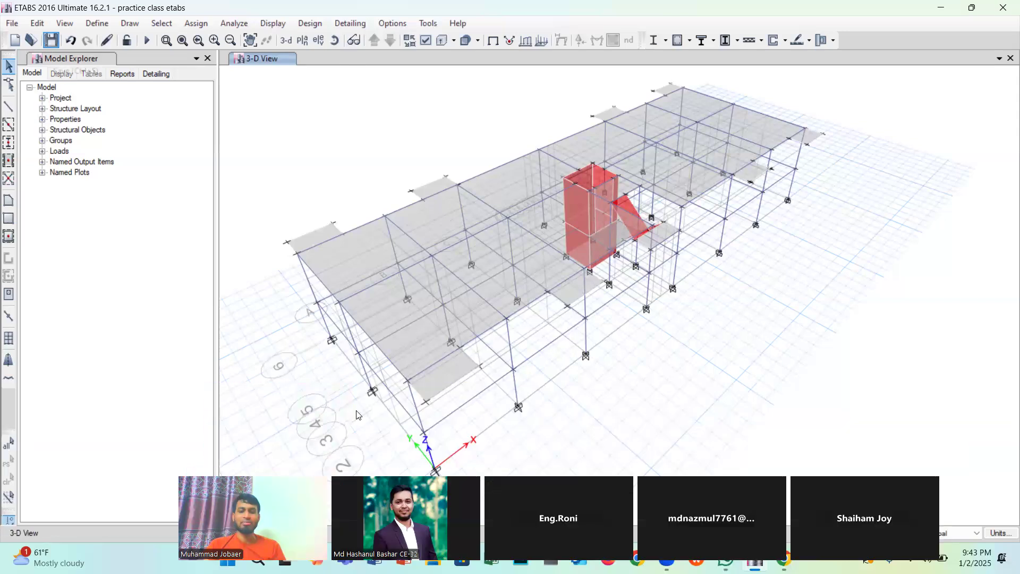
{"action": "left_click", "coordinate": [48, 40]}
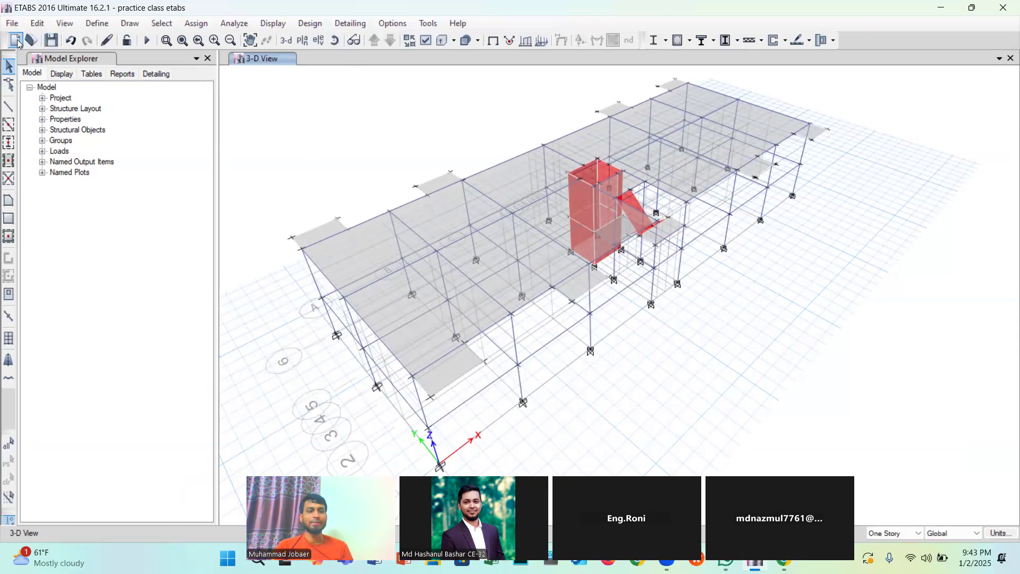
{"action": "left_click", "coordinate": [51, 40]}
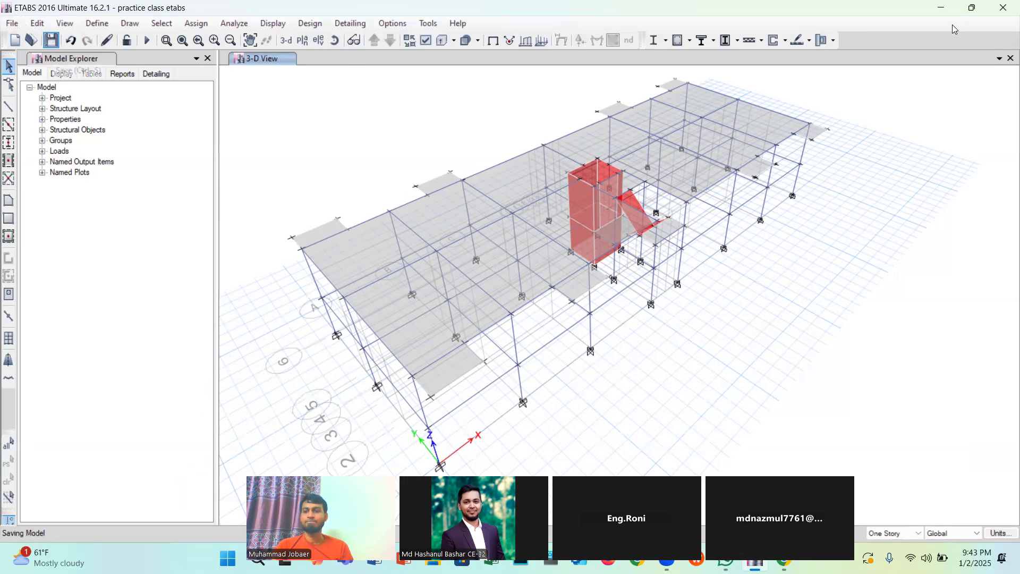